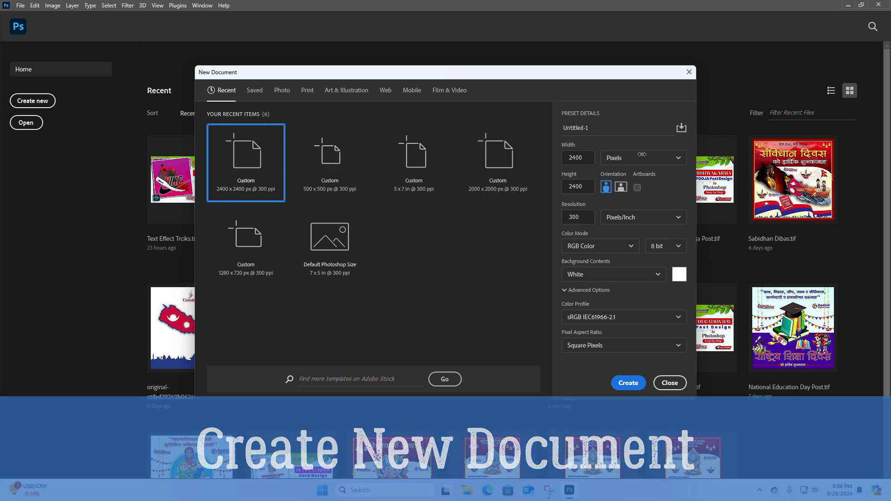
# Step: Create a new 2400 x 2400 pixel document at 300 pixels/inch in RGB Color with a white background
pyautogui.doubleClick(577, 157)
pyautogui.click(562, 158)
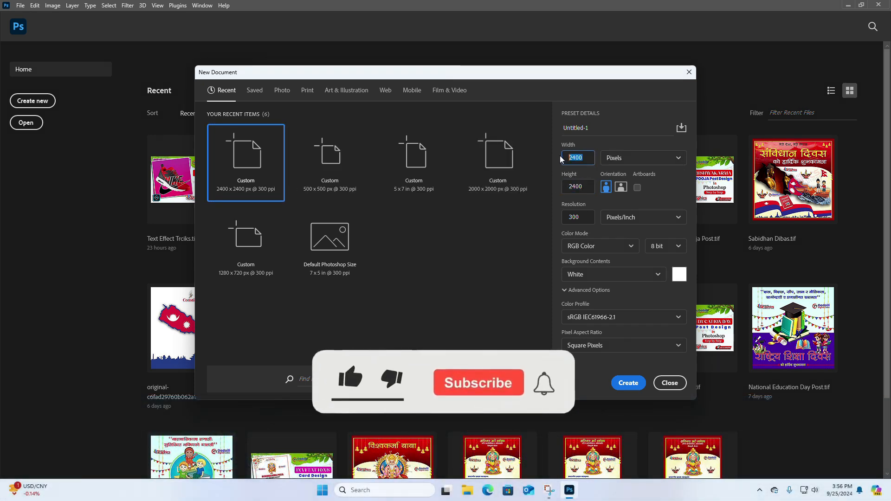
pyautogui.click(628, 383)
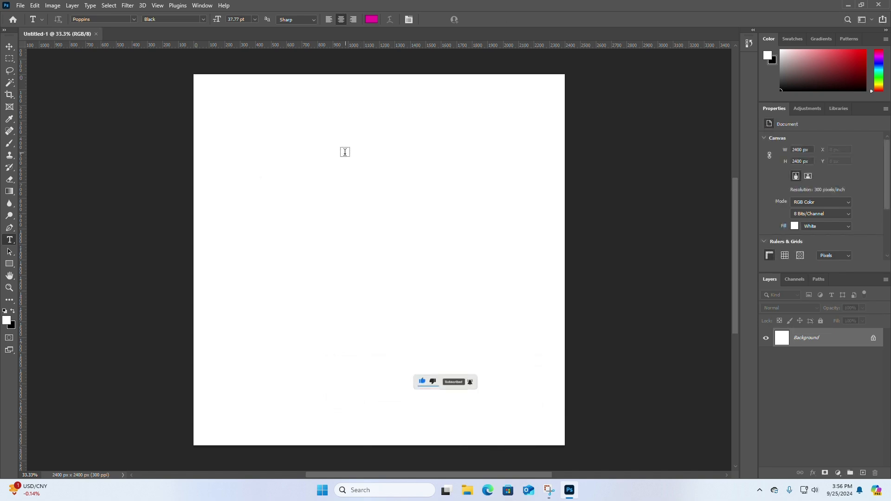
# Step: Place the PP Photo image from the Photoshop Tricks folder on the Desktop onto the canvas at its fitted size
pyautogui.click(466, 495)
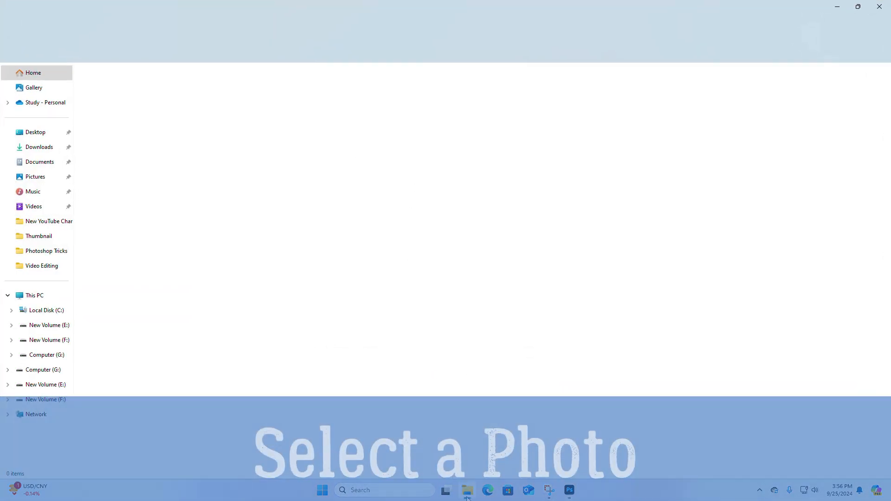
pyautogui.click(39, 134)
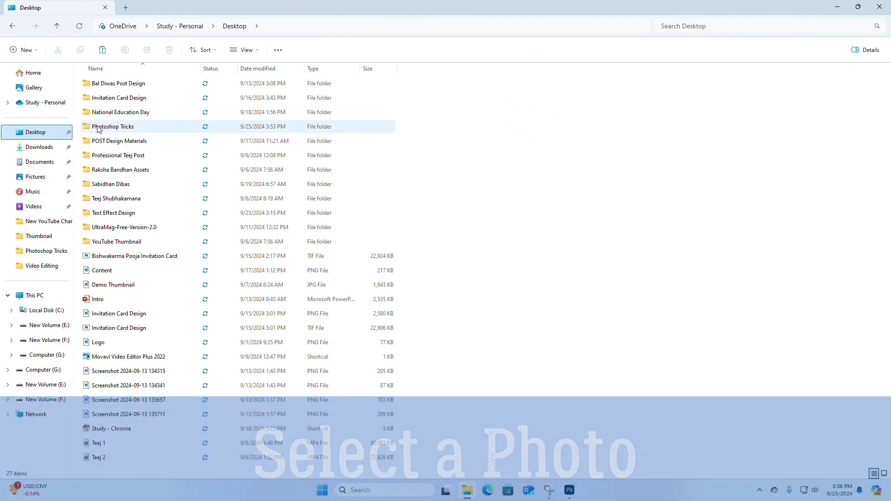
pyautogui.doubleClick(118, 126)
pyautogui.doubleClick(123, 99)
pyautogui.moveTo(200, 98)
pyautogui.mouseDown()
pyautogui.moveTo(216, 98)
pyautogui.moveTo(514, 315)
pyautogui.moveTo(570, 485)
pyautogui.moveTo(430, 275)
pyautogui.mouseUp()
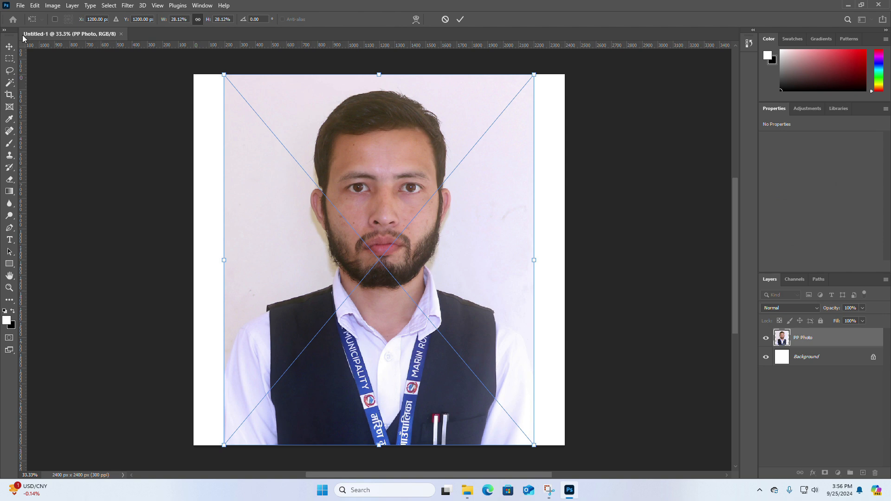
pyautogui.press('Return')
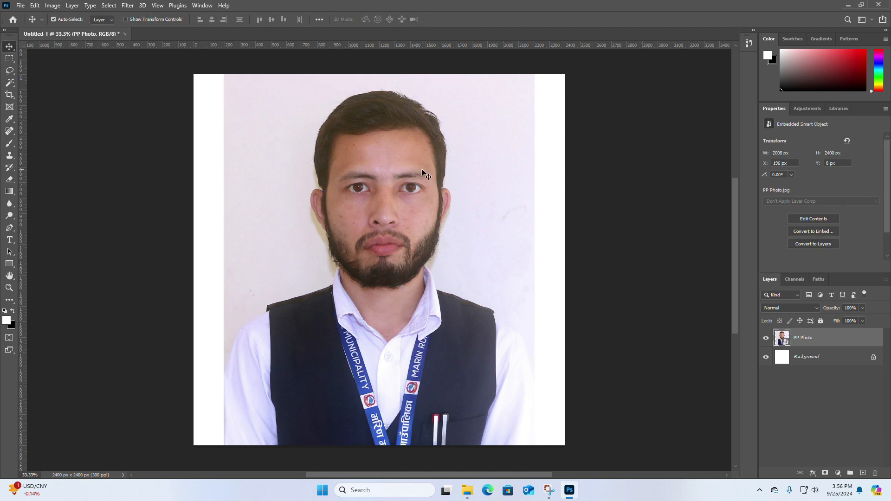
# Step: Rename the placed portrait layer as Photo and keep it selected
pyautogui.doubleClick(804, 338)
pyautogui.write('Photo')
pyautogui.click(817, 357)
pyautogui.click(803, 338)
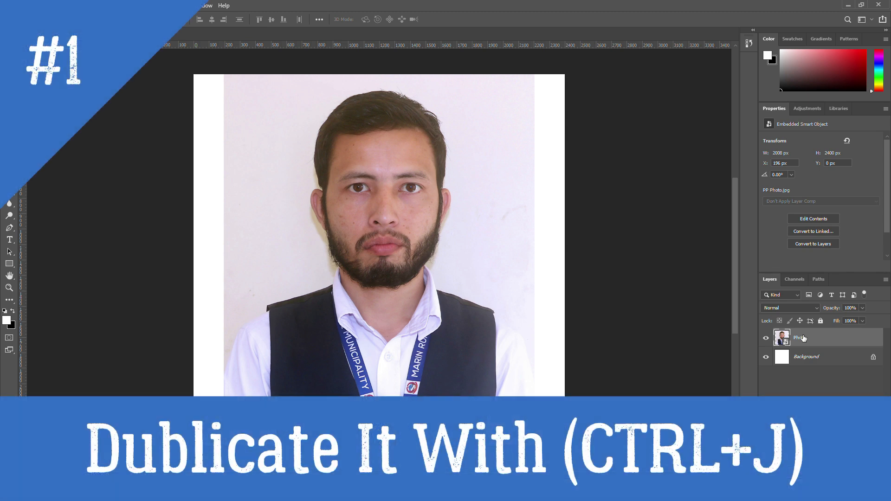
# Step: Duplicate the Photo layer once and name the copy Dublicate Photo
pyautogui.hotkey('ctrl', 'j')
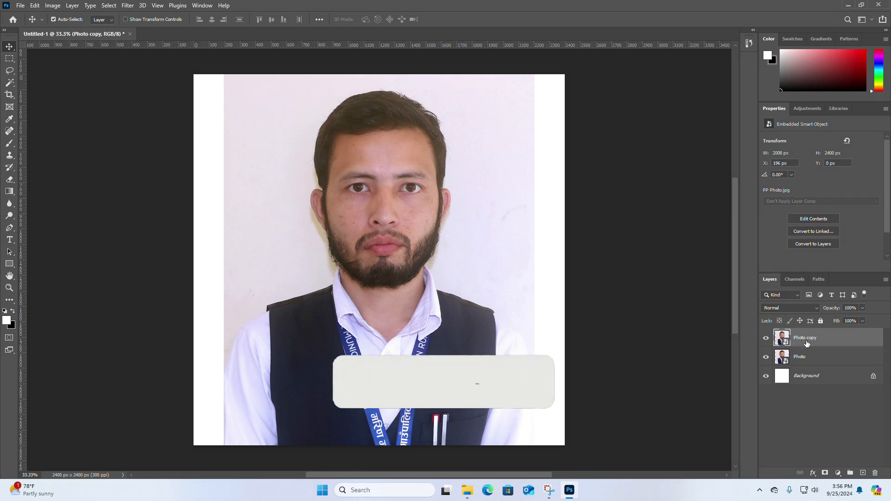
pyautogui.press('Delete')
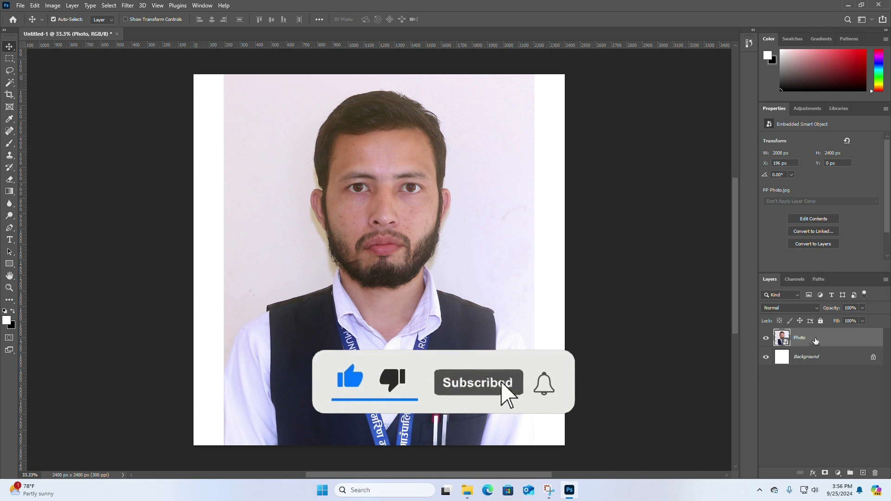
pyautogui.moveTo(816, 337); pyautogui.dragTo(863, 475)
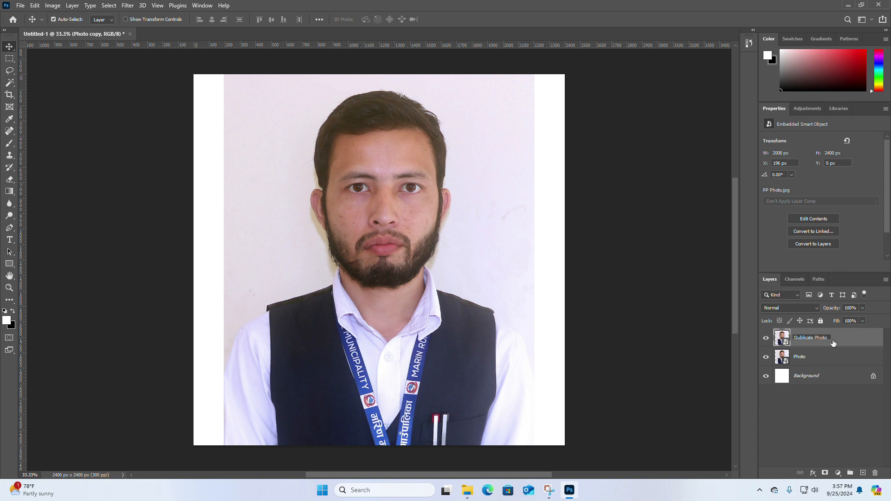
pyautogui.press('Return')
pyautogui.click(824, 351)
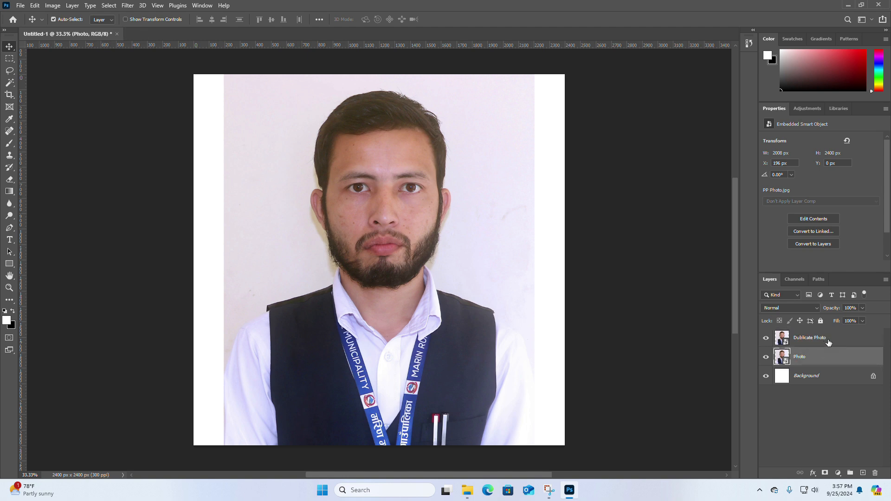
# Step: Invert the colors of the Dublicate Photo layer and set its blend mode to Color Dodge
pyautogui.click(815, 342)
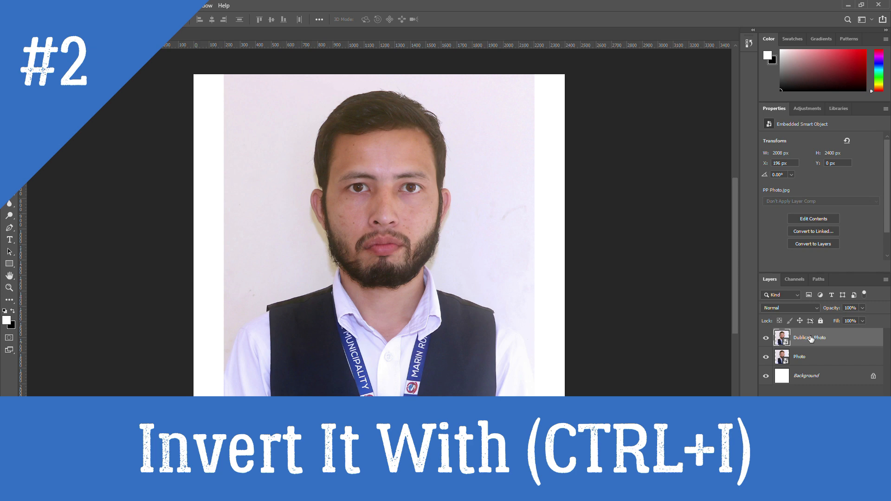
pyautogui.hotkey('ctrl', 'i')
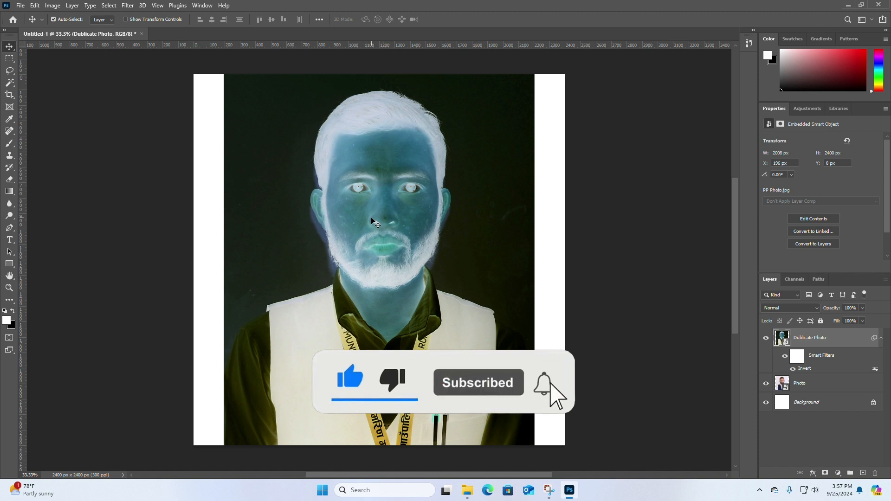
pyautogui.click(818, 308)
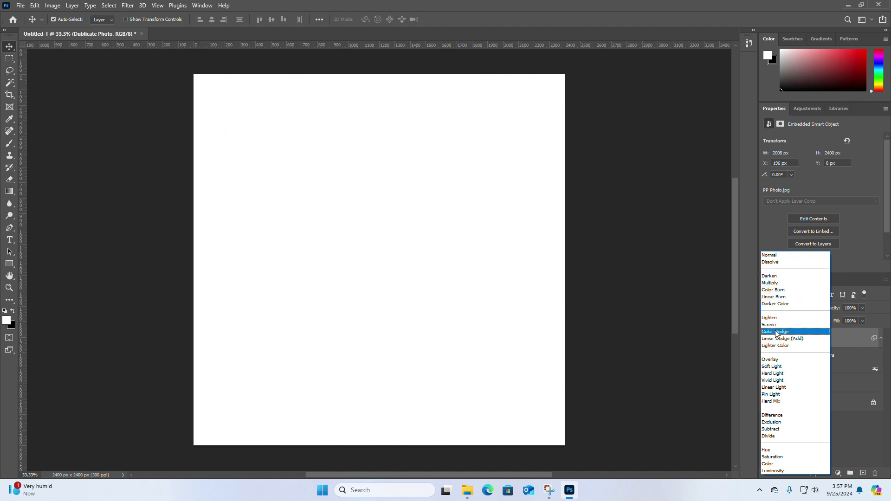
pyautogui.click(776, 332)
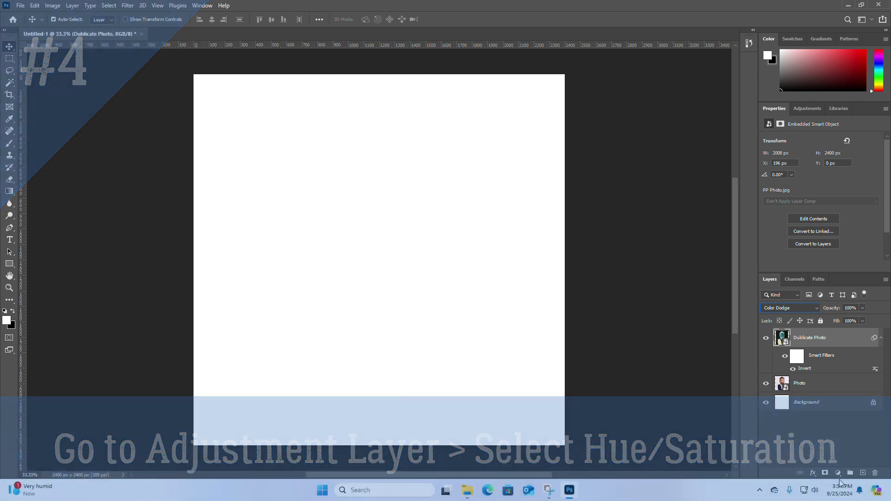
# Step: Add a Hue/Saturation adjustment layer above the Dublicate Photo layer and set its saturation to -100
pyautogui.click(838, 473)
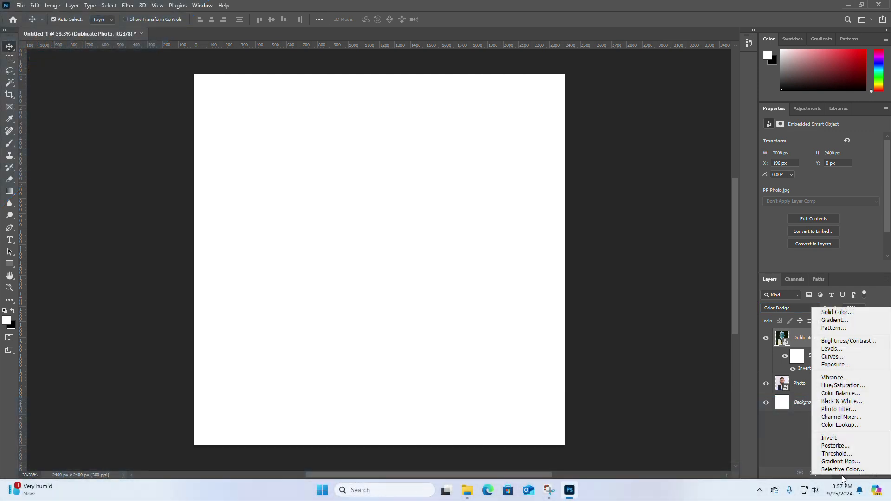
pyautogui.click(839, 386)
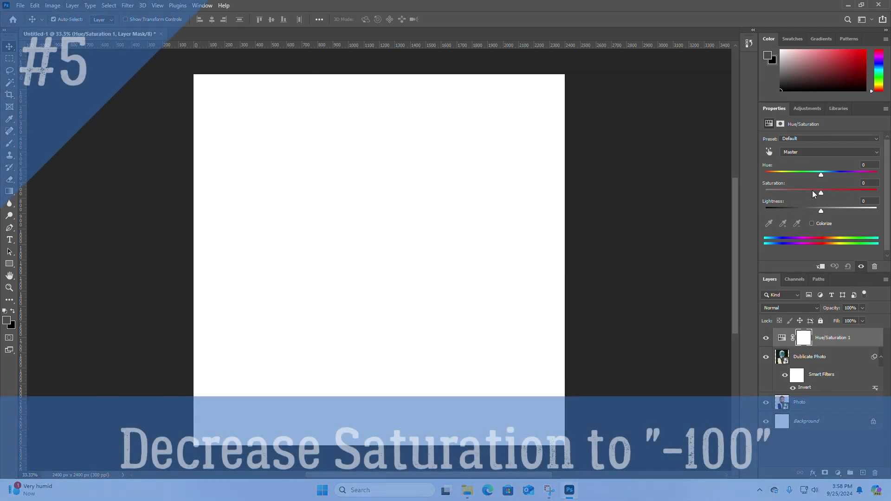
pyautogui.moveTo(817, 190); pyautogui.dragTo(804, 191)
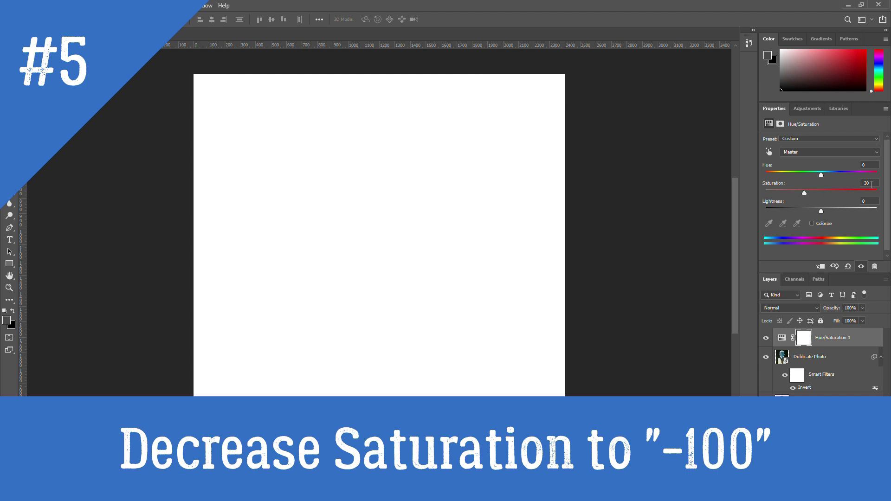
pyautogui.doubleClick(867, 184)
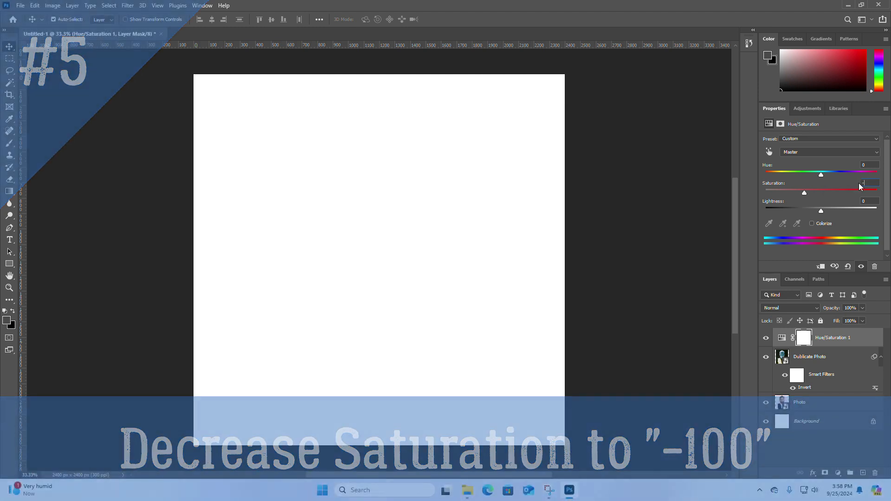
pyautogui.write('-100')
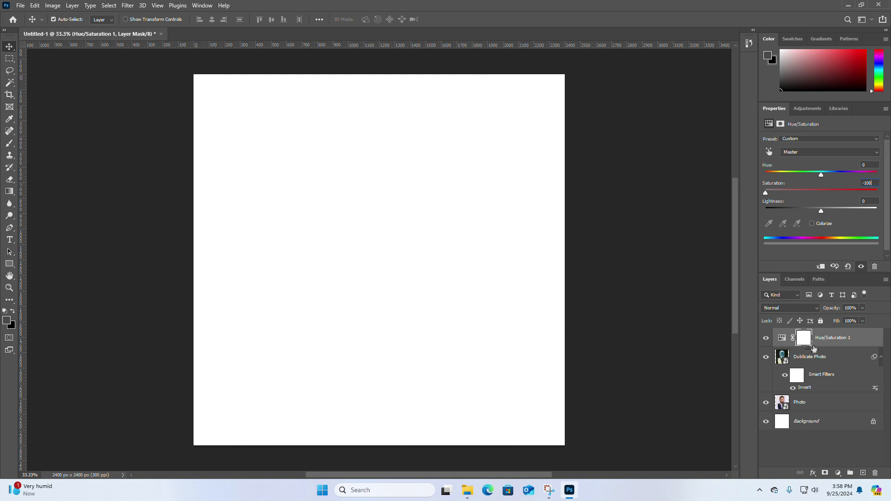
# Step: Open the Gaussian Blur filter for the Dublicate Photo layer and place its dialog clear of the portrait
pyautogui.click(797, 360)
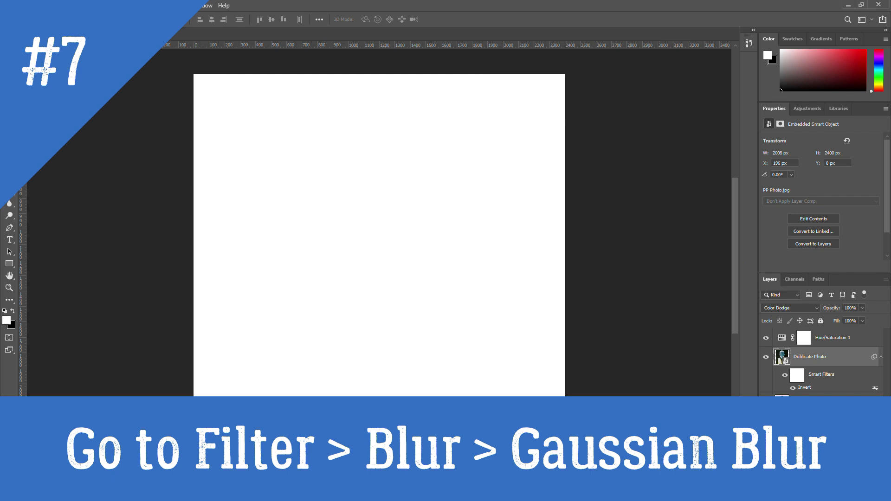
pyautogui.click(127, 5)
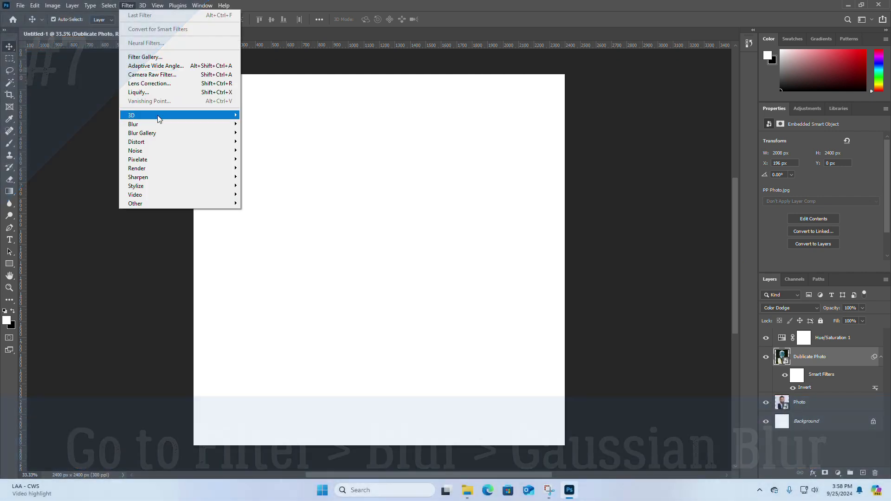
pyautogui.moveTo(223, 125)
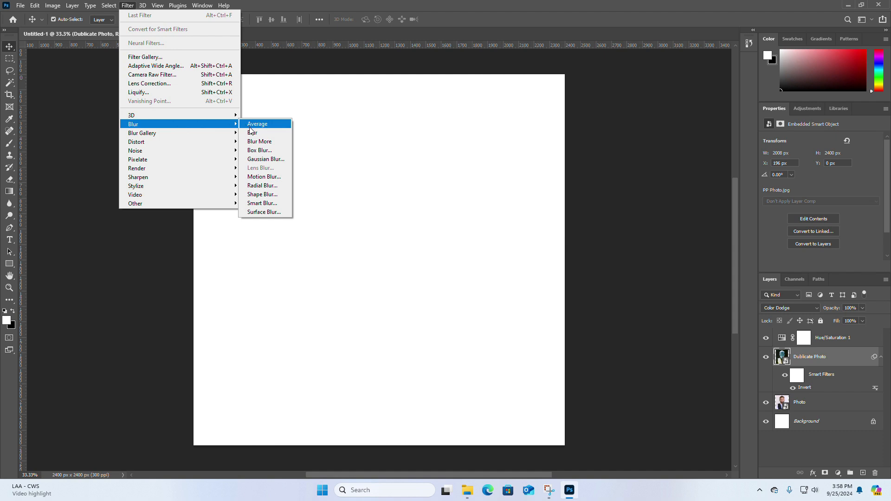
pyautogui.click(283, 159)
pyautogui.moveTo(441, 101); pyautogui.dragTo(643, 119)
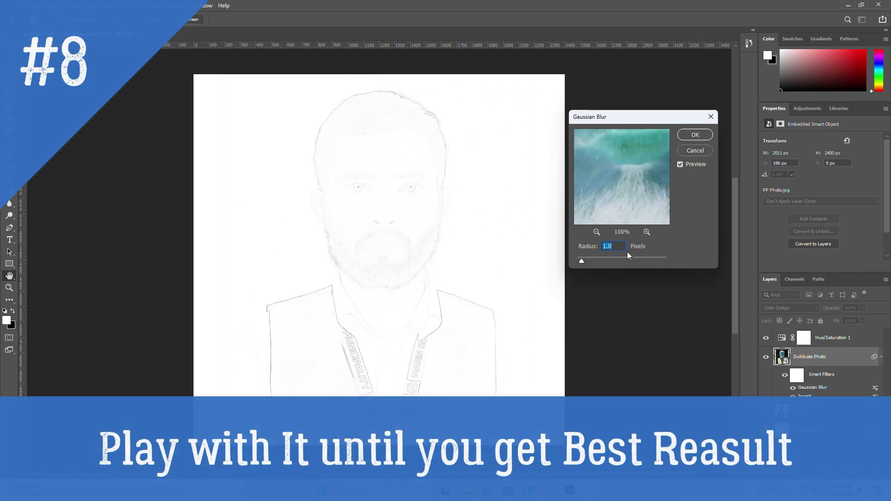
# Step: Try several Gaussian Blur radii on the portrait, then apply the blur with a radius of 61.2 pixels
pyautogui.moveTo(582, 261); pyautogui.dragTo(620, 263)
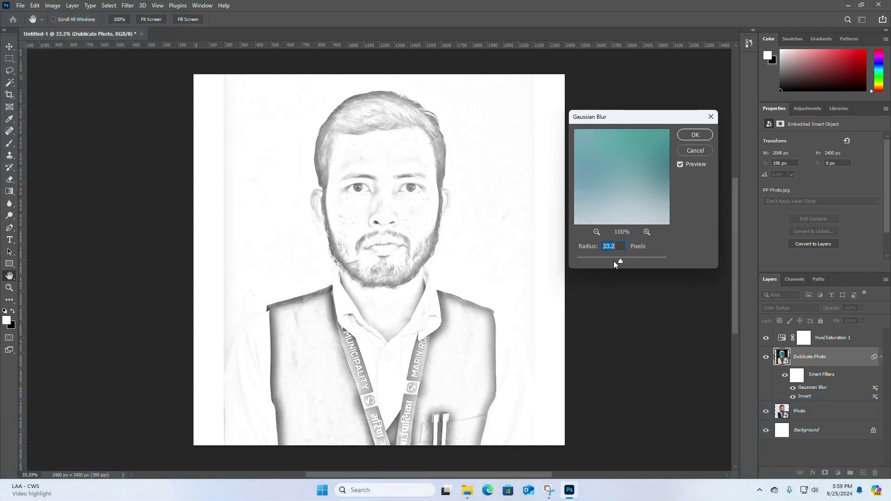
pyautogui.moveTo(620, 262)
pyautogui.mouseDown()
pyautogui.moveTo(596, 263)
pyautogui.moveTo(622, 259)
pyautogui.mouseUp()
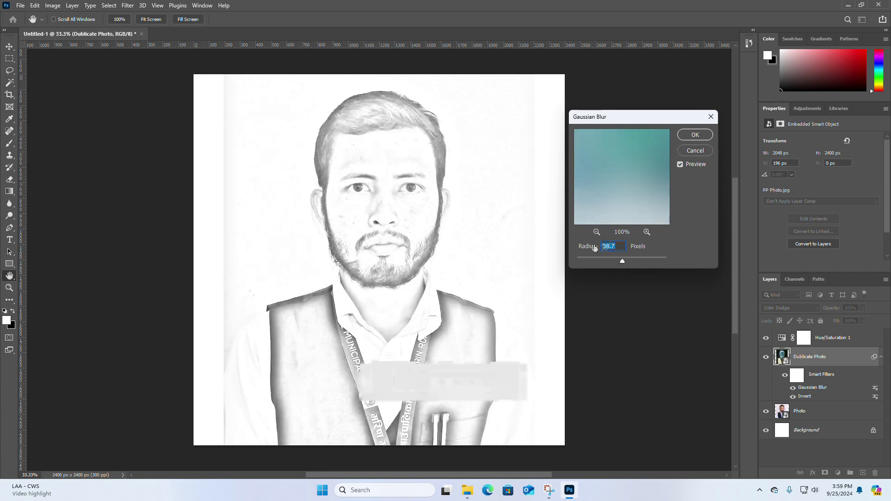
pyautogui.write('6')
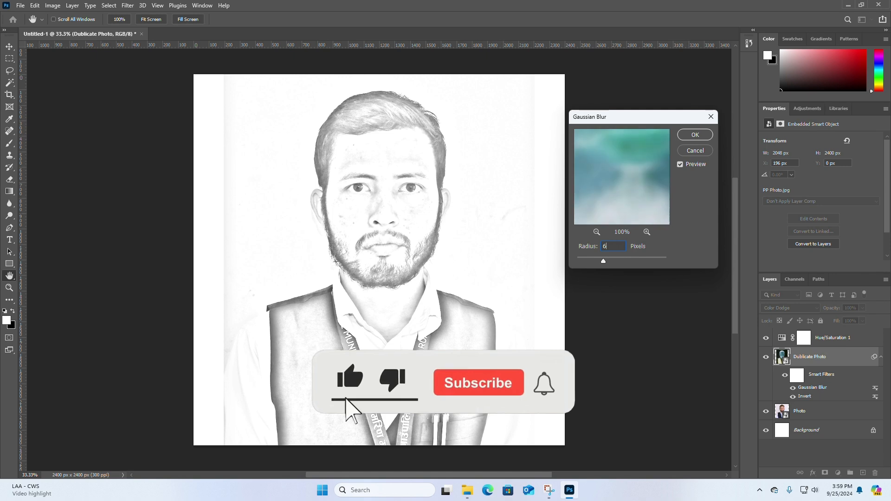
pyautogui.write('1')
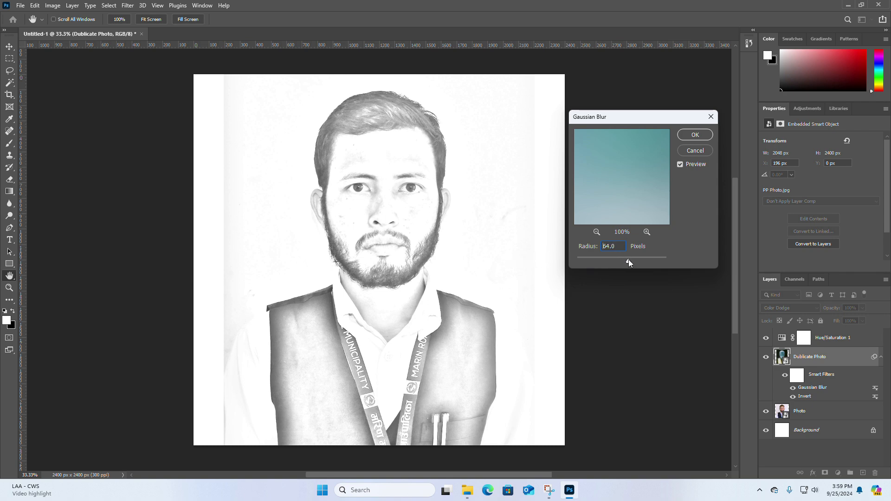
pyautogui.moveTo(628, 260); pyautogui.dragTo(635, 260)
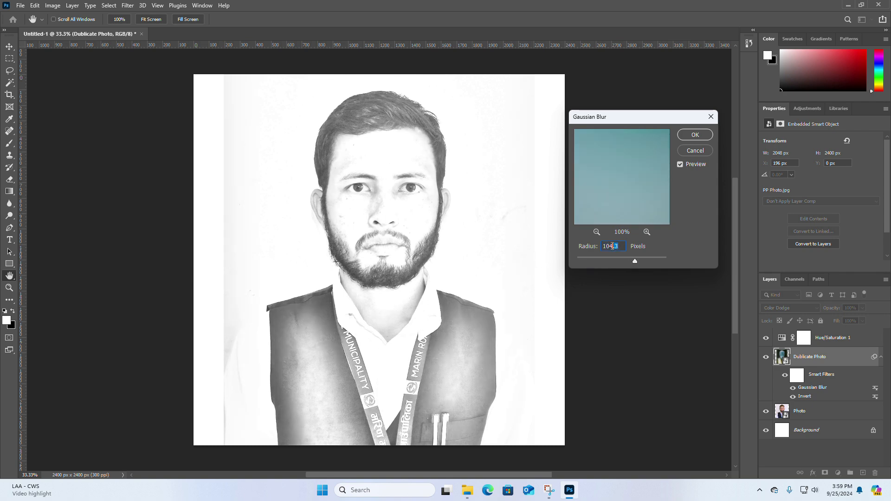
pyautogui.write('61.2')
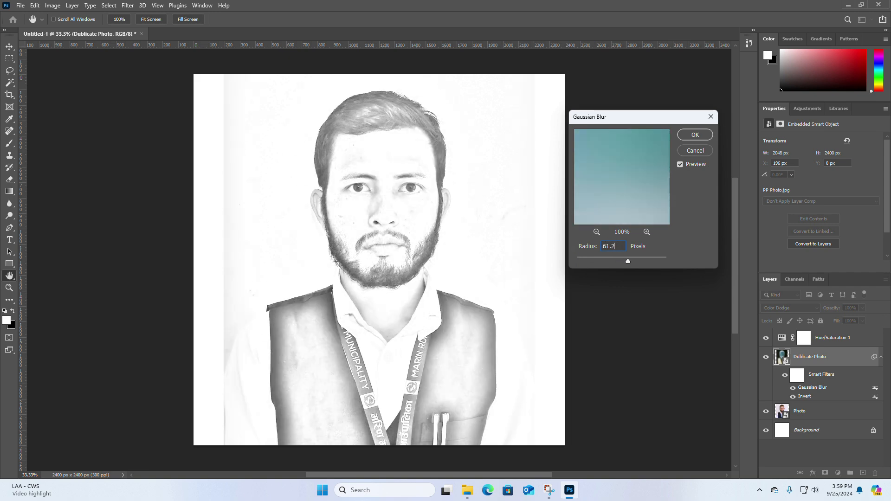
pyautogui.click(619, 245)
pyautogui.click(694, 135)
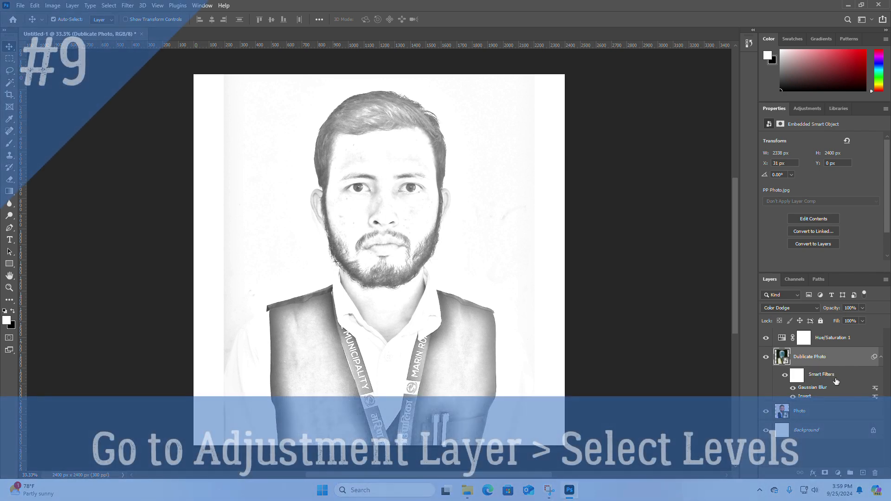
# Step: Add a Levels adjustment layer directly above the Dublicate Photo layer and set its shadow input level to 69
pyautogui.click(838, 472)
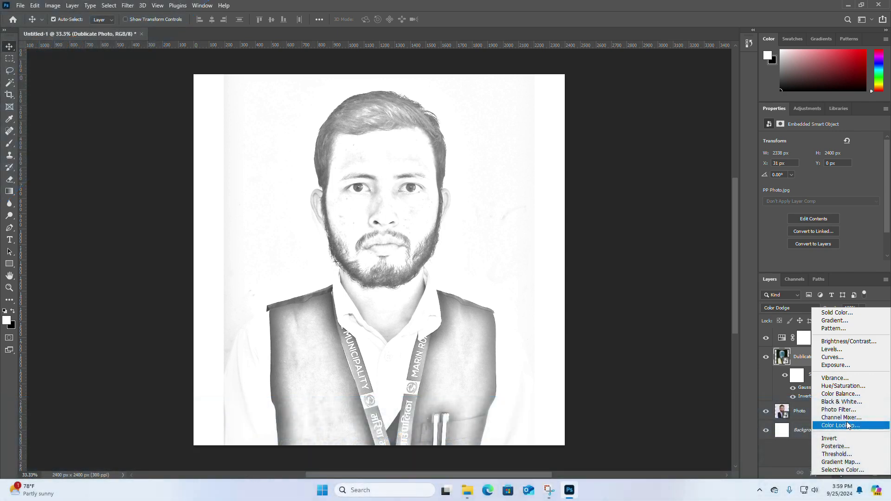
pyautogui.click(840, 353)
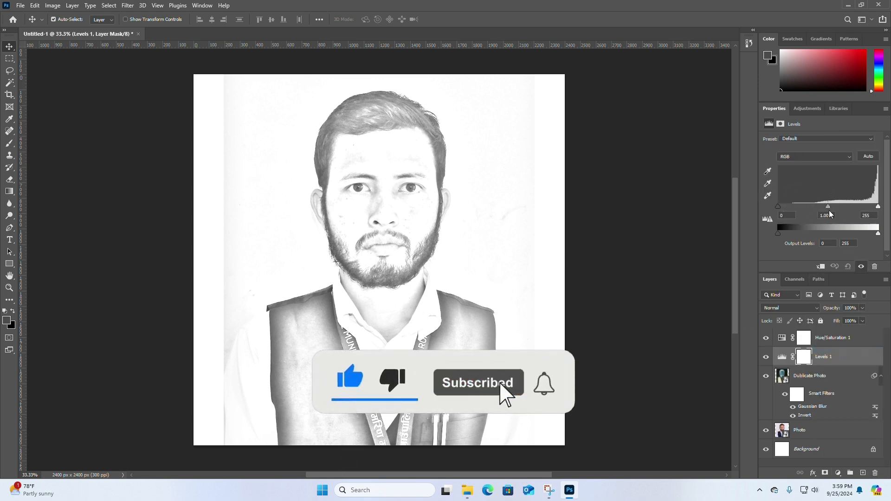
pyautogui.moveTo(778, 205); pyautogui.dragTo(793, 207)
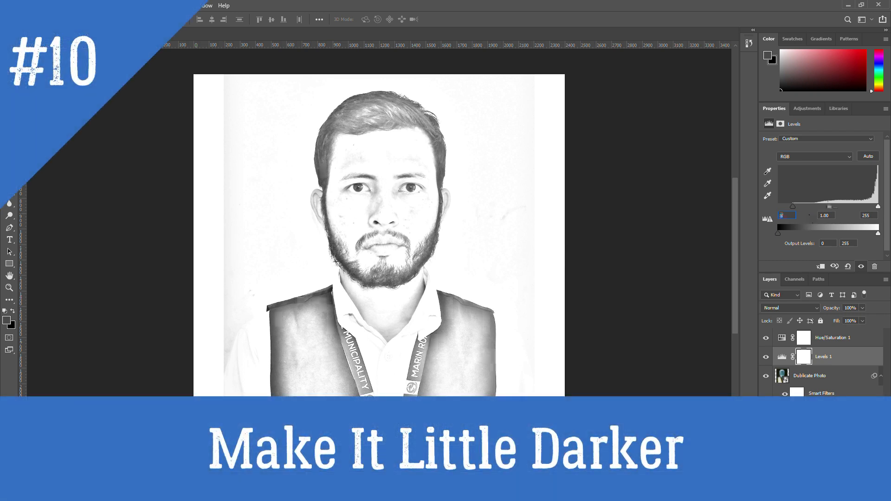
pyautogui.write('69')
pyautogui.click(822, 215)
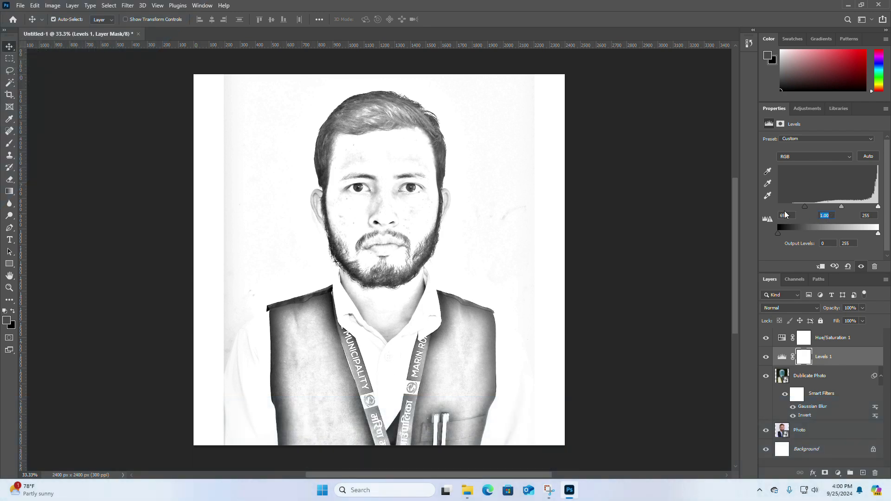
# Step: Set the midtone input level of the Levels adjustment layer to 1.42
pyautogui.write('1.42')
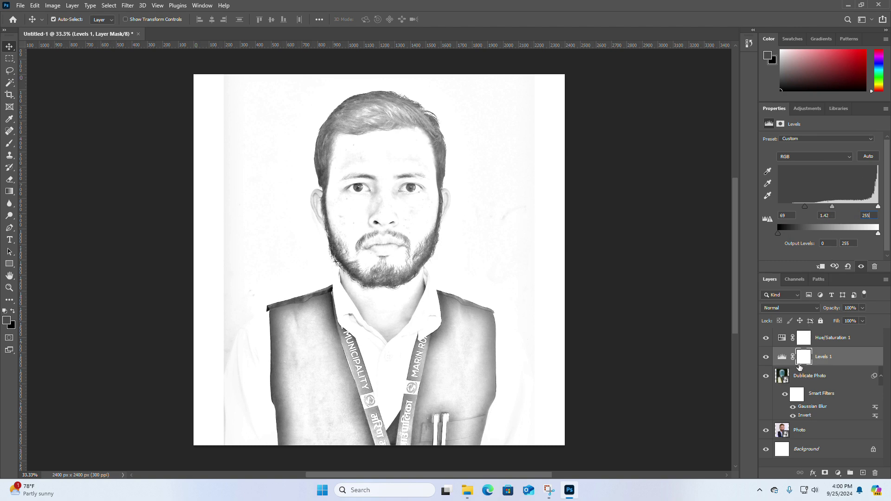
pyautogui.click(782, 356)
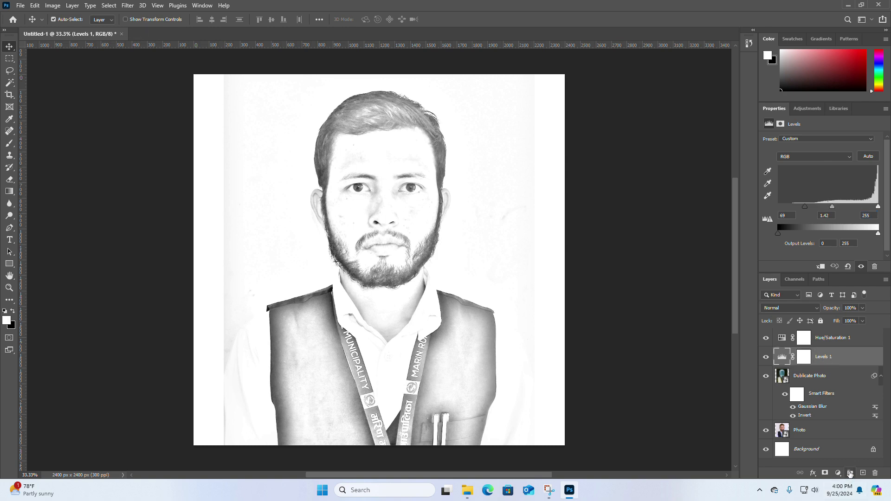
# Step: Group the Hue/Saturation, Levels and Dublicate Photo layers and name the group "Pencil Effect"
pyautogui.hotkey('ctrl', 'g')
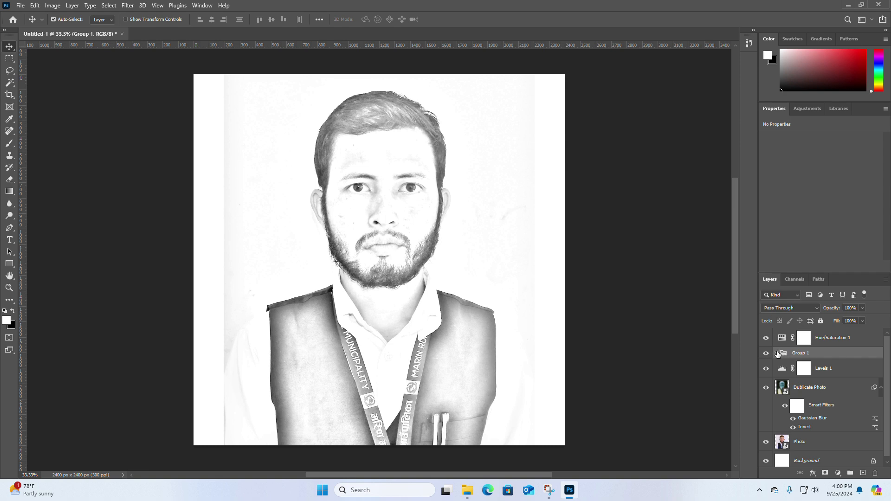
pyautogui.moveTo(833, 354); pyautogui.dragTo(875, 474)
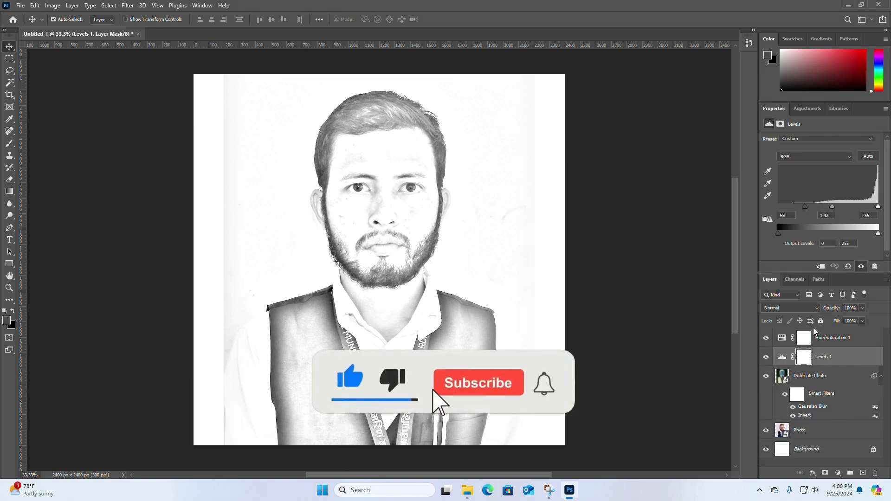
pyautogui.click(816, 337)
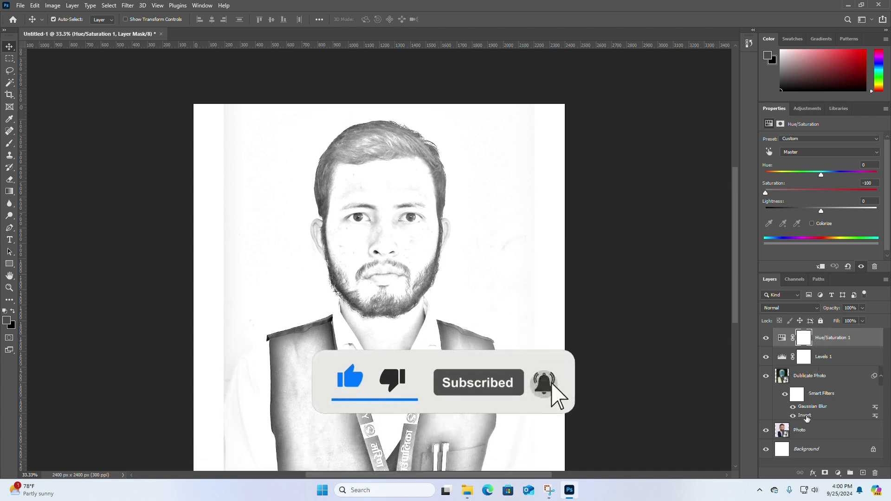
pyautogui.keyDown('shift'); pyautogui.click(798, 375); pyautogui.keyUp('shift')
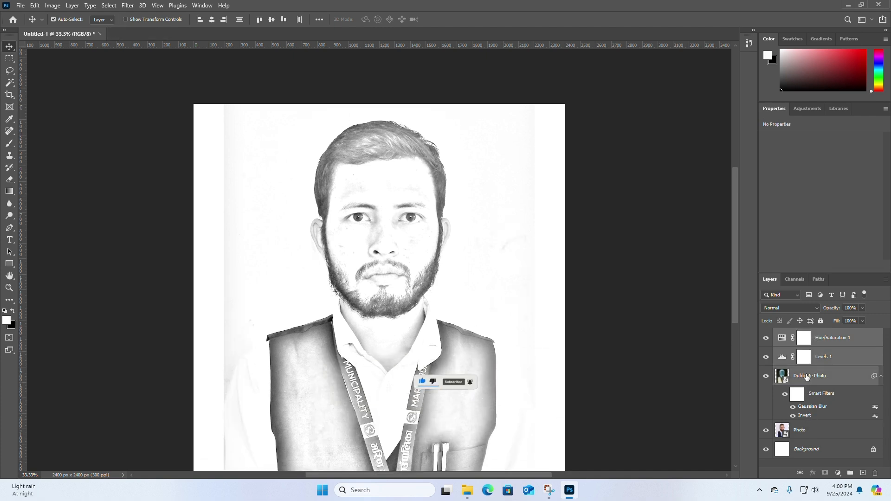
pyautogui.moveTo(823, 376); pyautogui.dragTo(850, 473)
pyautogui.doubleClick(800, 334)
pyautogui.write('Pencil Effect')
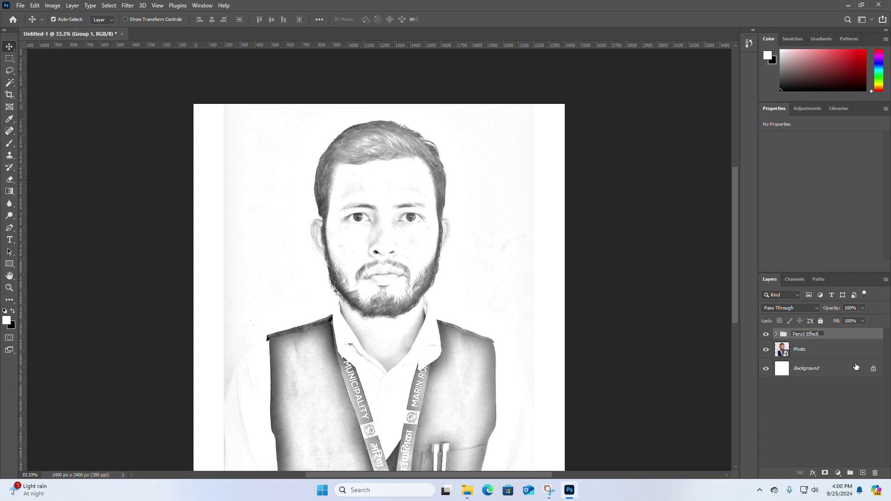
# Step: Switch the Pencil Effect group's visibility off and on to compare the sketch with the original portrait
pyautogui.click(805, 352)
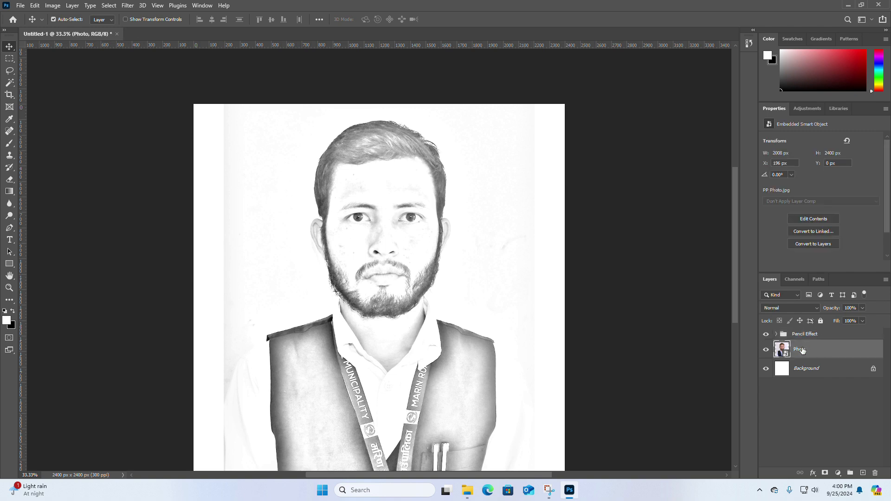
pyautogui.click(765, 336)
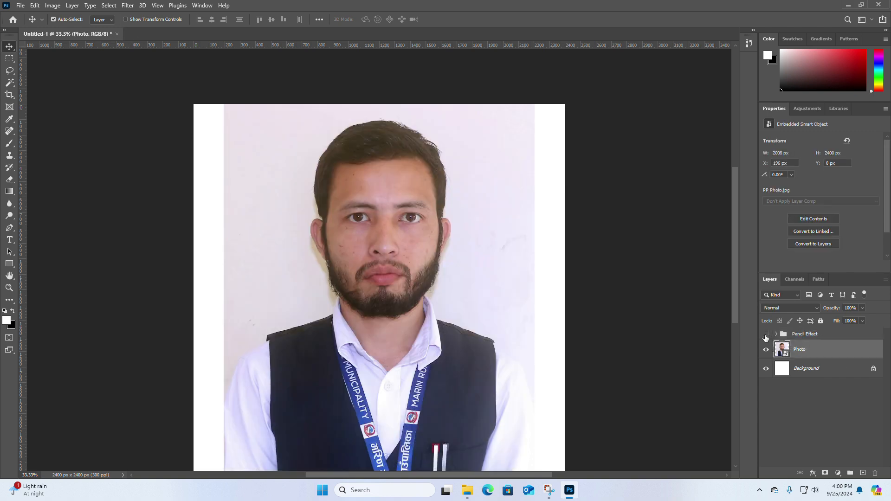
pyautogui.click(765, 335)
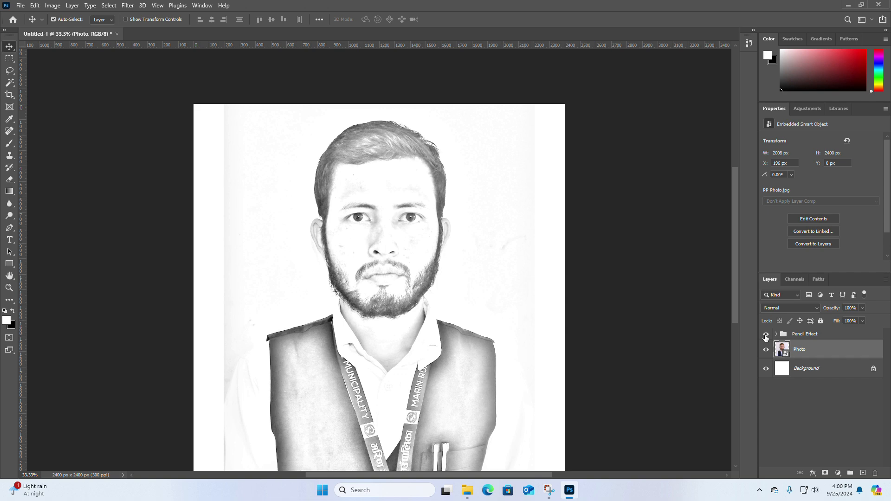
pyautogui.click(765, 335)
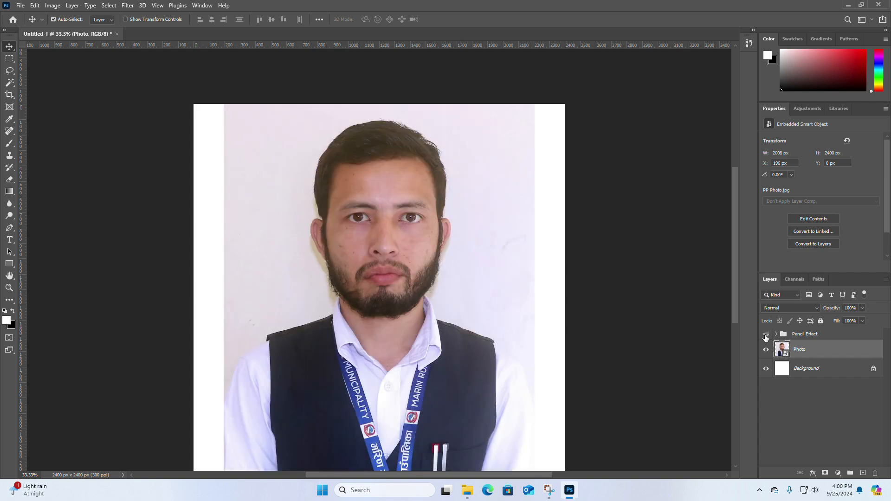
pyautogui.click(766, 336)
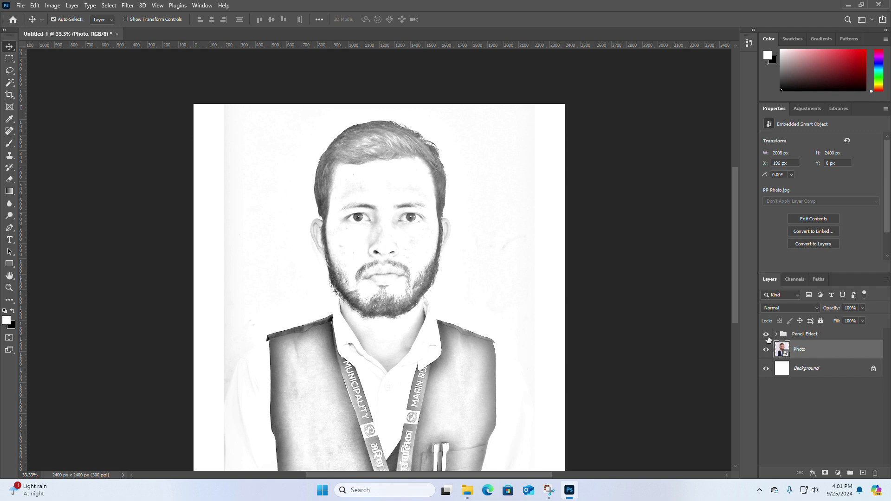
pyautogui.click(808, 375)
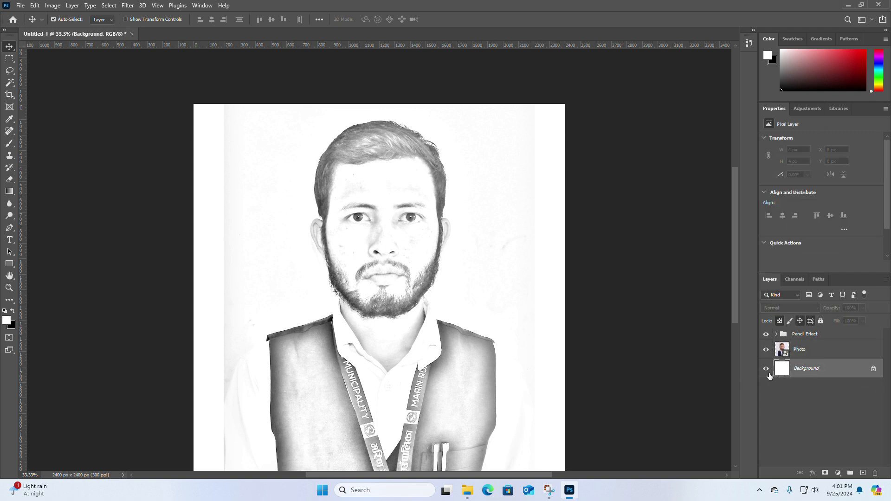
pyautogui.doubleClick(799, 350)
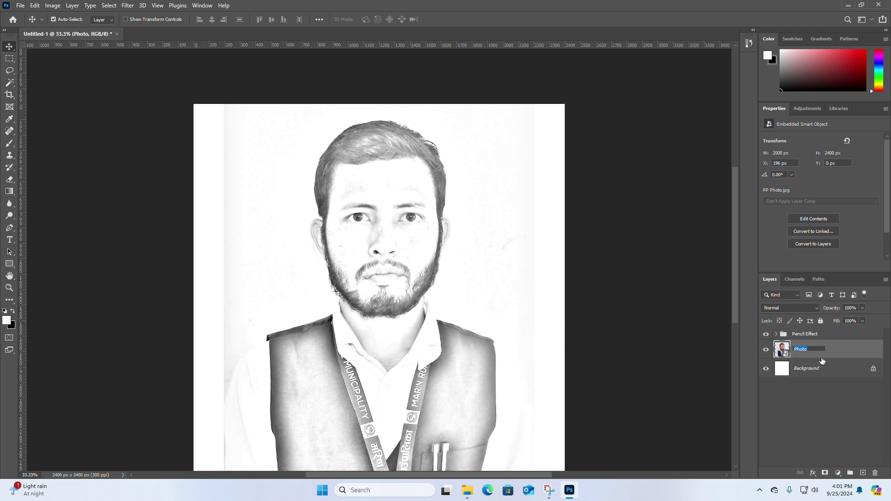
pyautogui.click(815, 370)
pyautogui.click(798, 351)
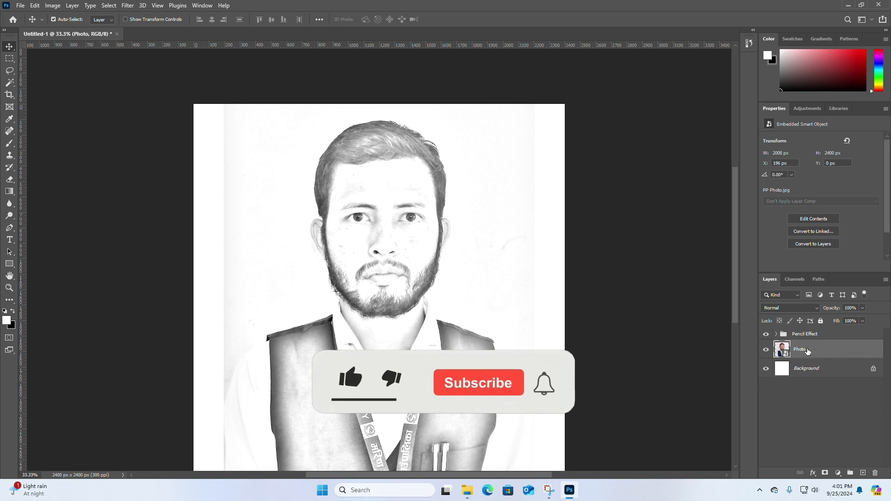
pyautogui.rightClick(805, 353)
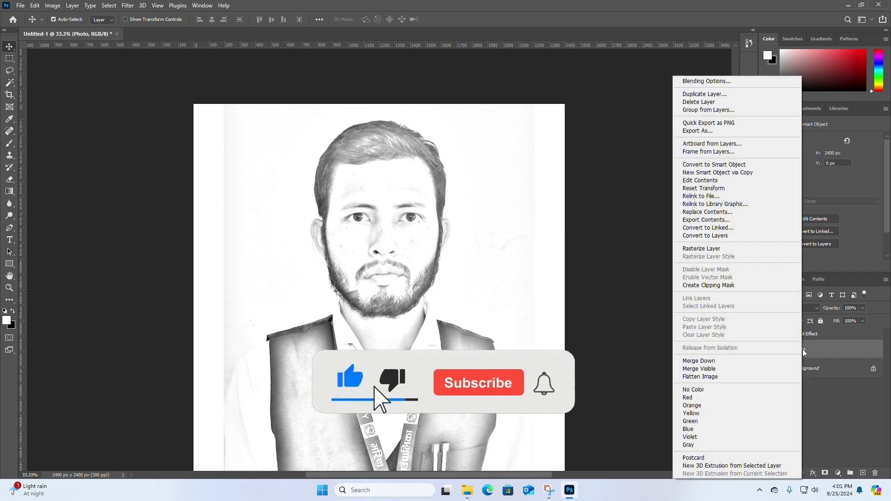
pyautogui.click(804, 352)
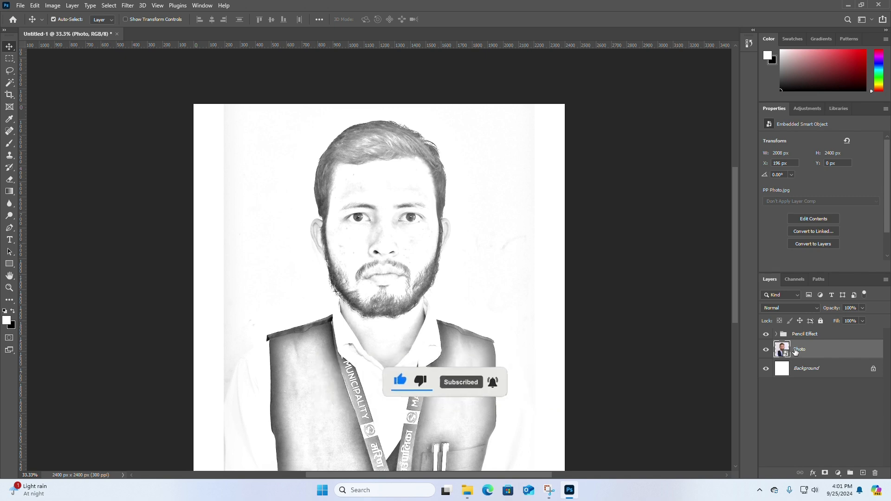
# Step: Rename the Photo layer as "Place Your Photo"
pyautogui.doubleClick(797, 350)
pyautogui.write('Your')
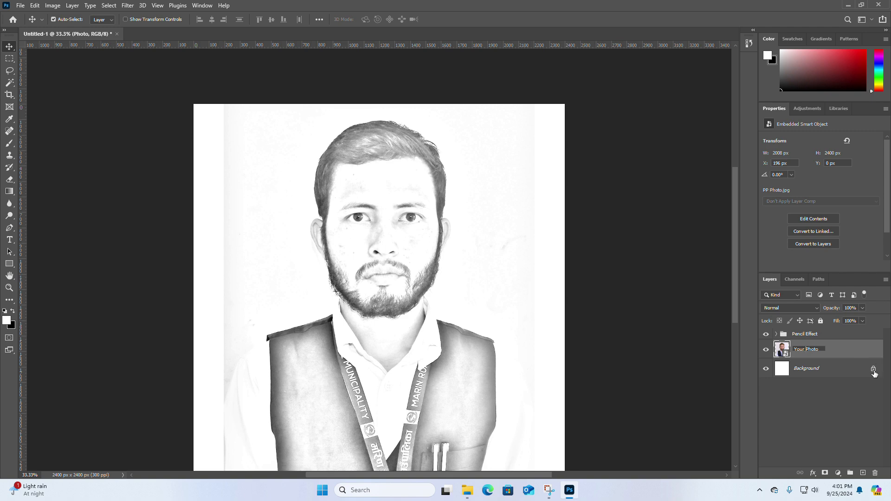
pyautogui.click(815, 371)
pyautogui.click(810, 352)
pyautogui.rightClick(811, 351)
pyautogui.click(811, 351)
pyautogui.doubleClick(796, 350)
pyautogui.write('Place')
pyautogui.click(806, 369)
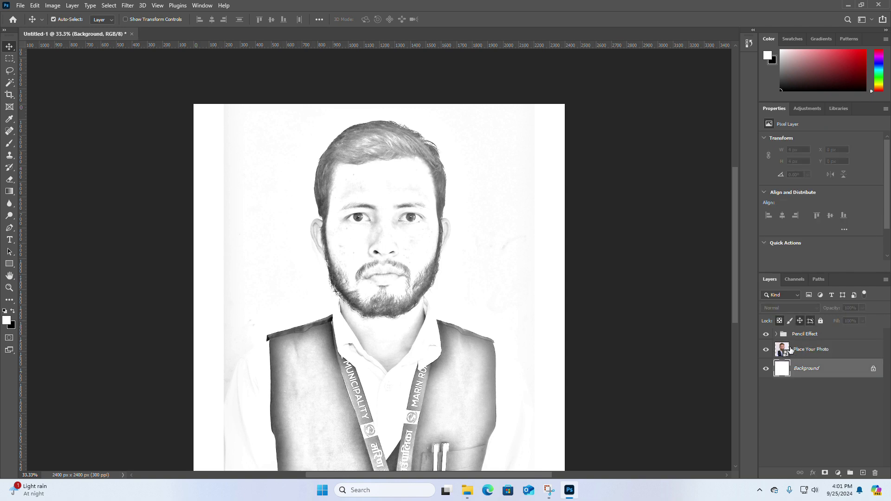
# Step: Place the rose image from the Pencil Effect folder above the Place Your Photo layer, and hide the Place Your Photo layer
pyautogui.click(806, 348)
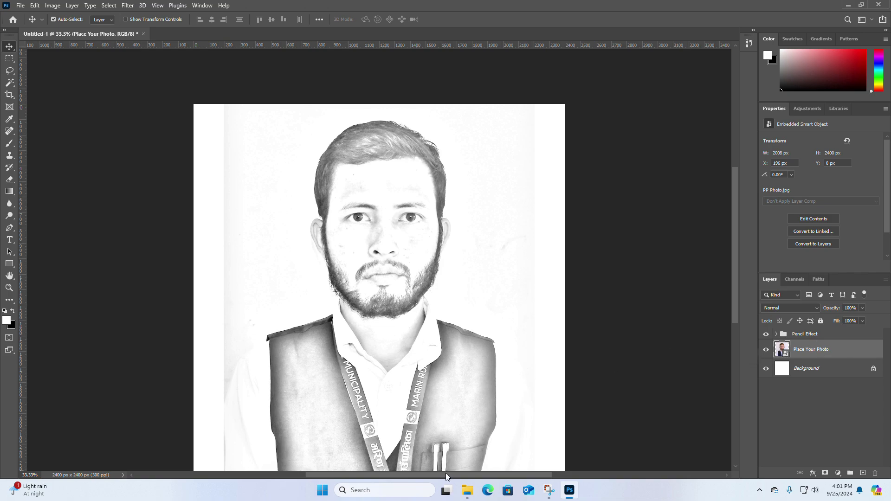
pyautogui.click(467, 490)
pyautogui.click(106, 96)
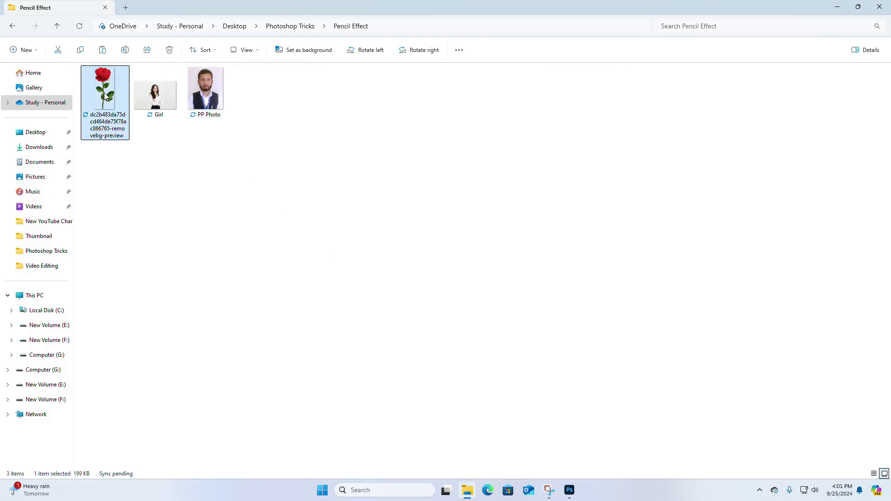
pyautogui.moveTo(103, 101); pyautogui.dragTo(393, 317)
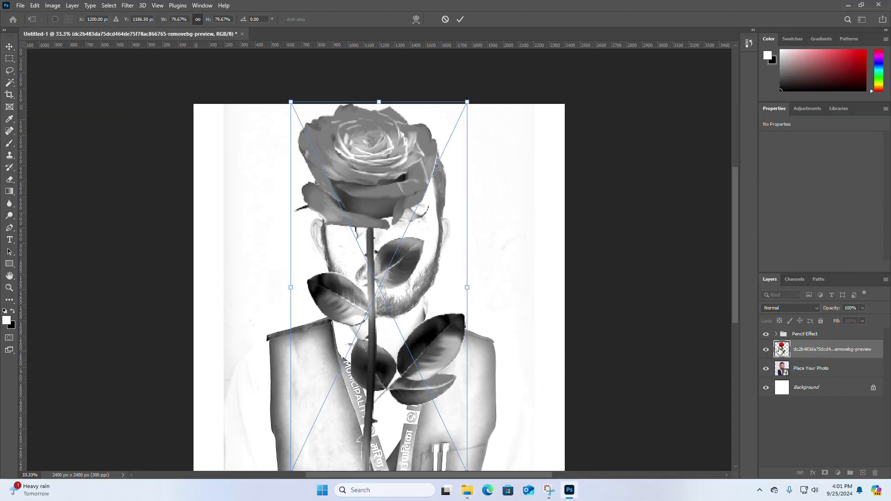
pyautogui.press('Return')
pyautogui.click(766, 369)
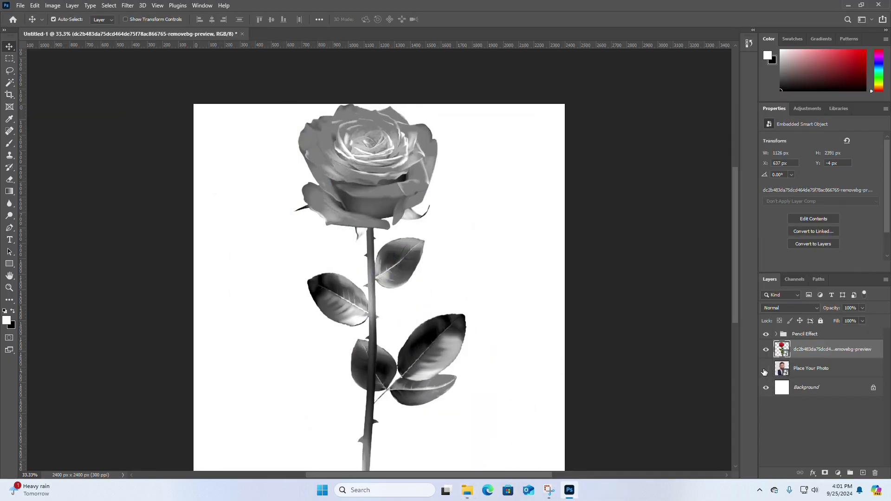
pyautogui.click(380, 169)
pyautogui.hotkey('ctrl', 't')
pyautogui.click(453, 188)
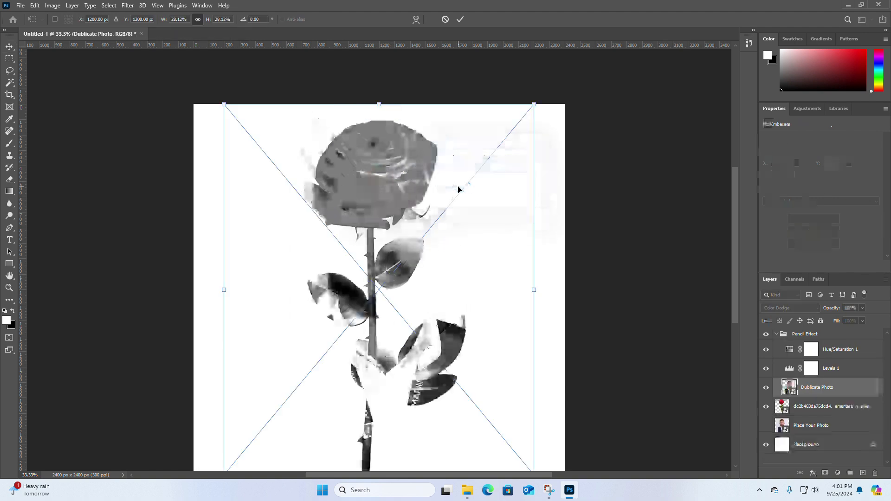
pyautogui.moveTo(534, 106); pyautogui.dragTo(509, 147)
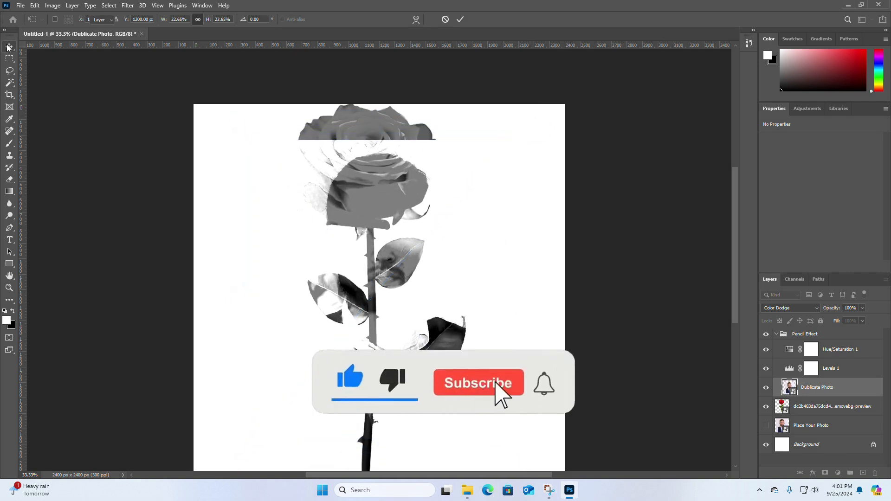
pyautogui.press('Return')
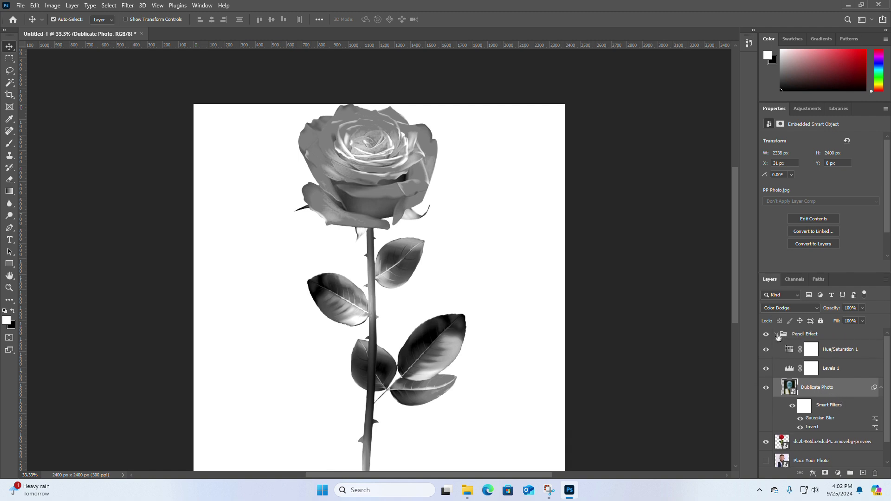
pyautogui.click(777, 334)
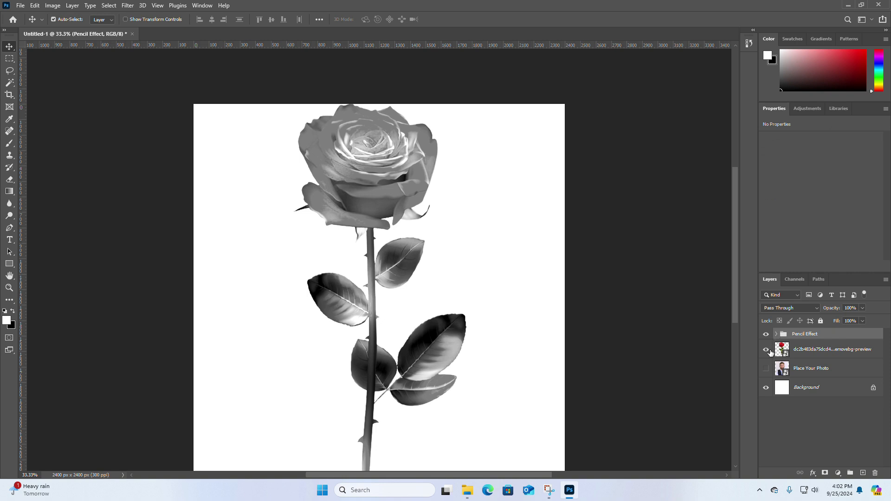
# Step: Delete the rose layer from the main document and show the Place Your Photo layer again
pyautogui.click(766, 350)
pyautogui.click(767, 352)
pyautogui.click(767, 352)
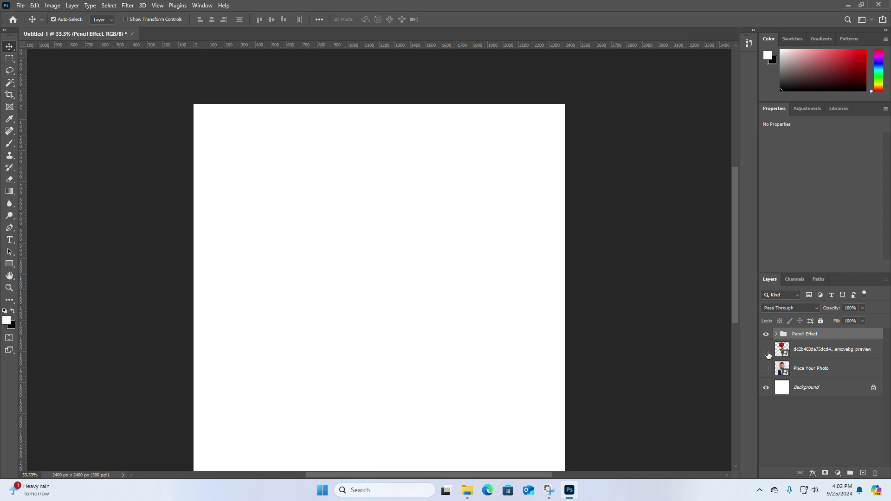
pyautogui.click(767, 353)
pyautogui.click(800, 353)
pyautogui.moveTo(831, 351); pyautogui.dragTo(875, 472)
pyautogui.click(766, 351)
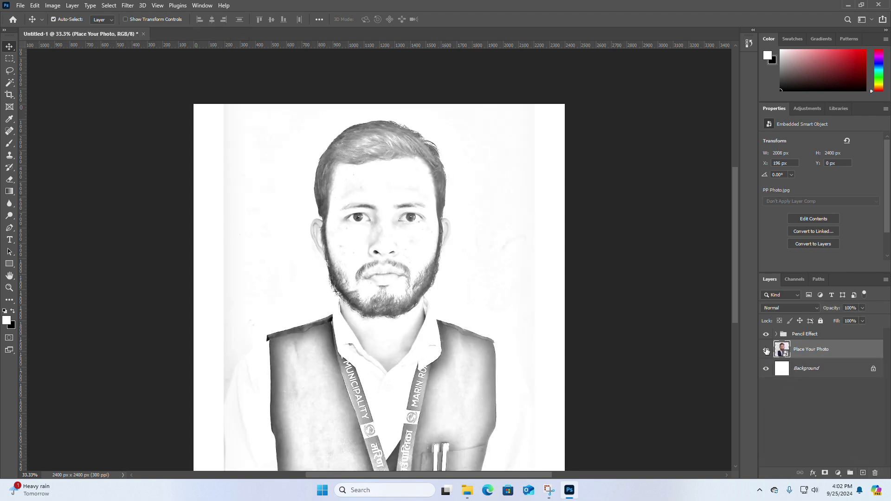
# Step: Open the contents of the Place Your Photo smart object and replace the portrait with the rose image scaled to about 247%
pyautogui.doubleClick(782, 349)
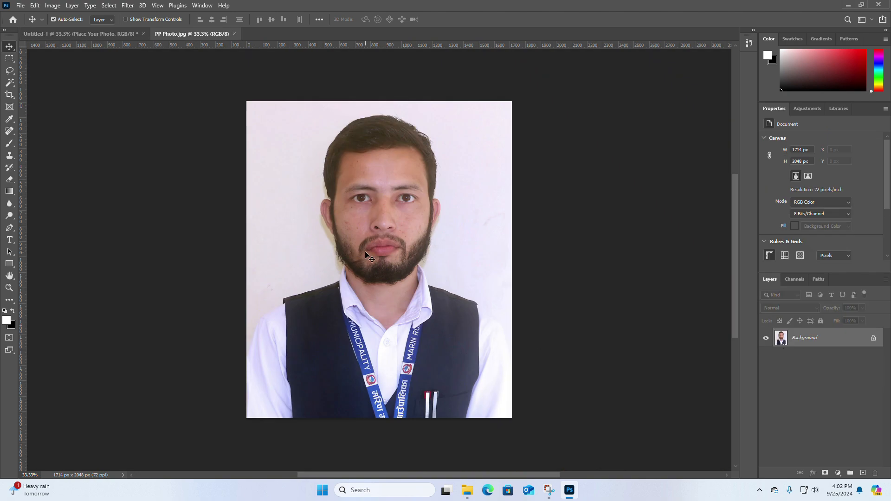
pyautogui.click(467, 490)
pyautogui.moveTo(118, 112); pyautogui.dragTo(459, 376)
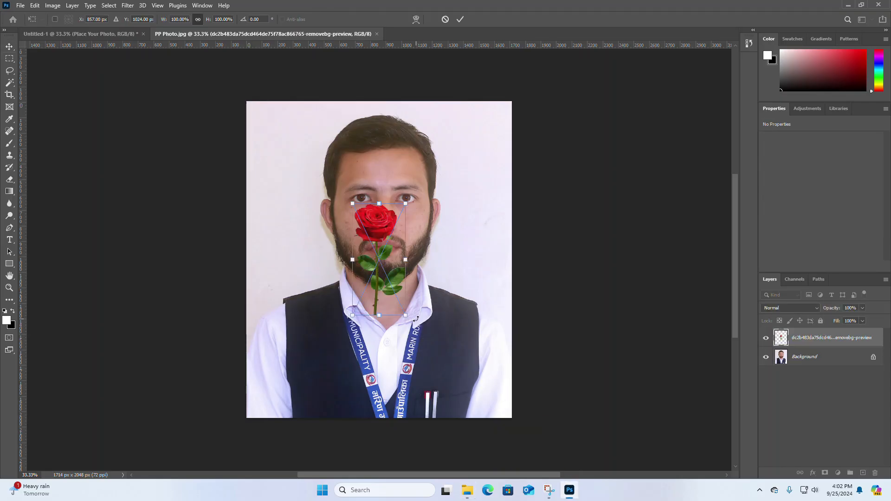
pyautogui.moveTo(407, 316); pyautogui.dragTo(500, 373)
pyautogui.moveTo(357, 169); pyautogui.dragTo(369, 187)
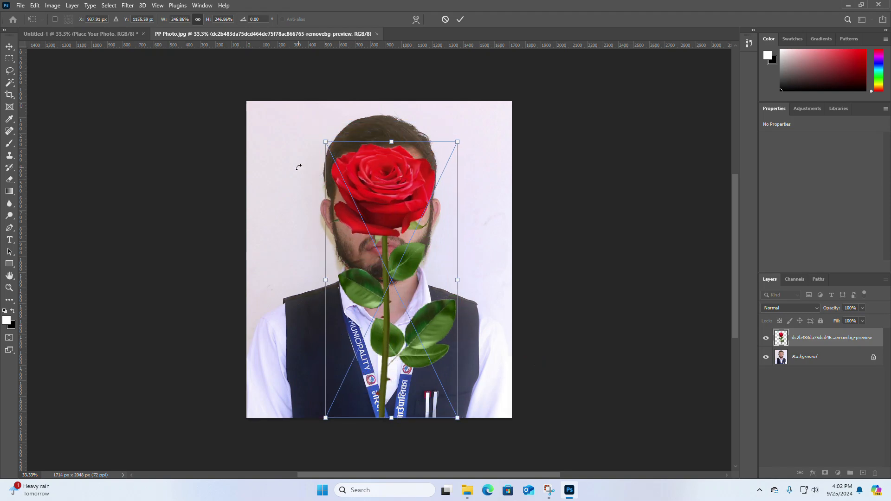
pyautogui.press('Return')
pyautogui.moveTo(806, 357); pyautogui.dragTo(875, 472)
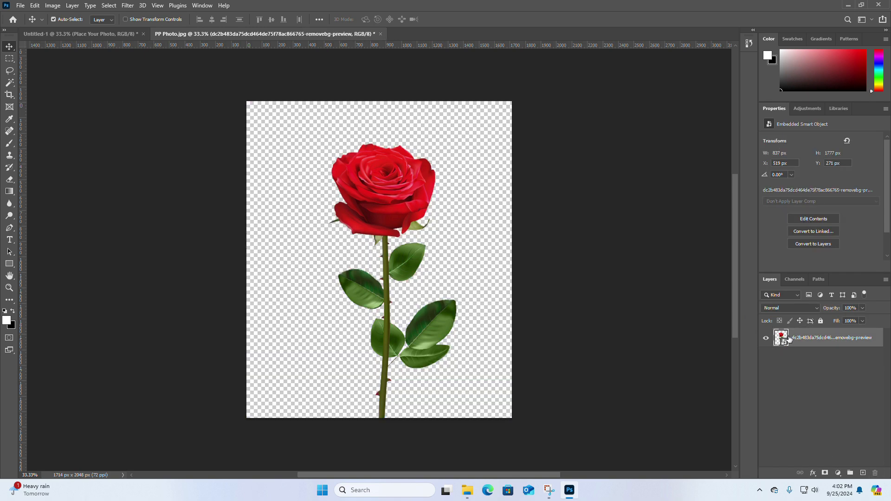
pyautogui.click(380, 34)
pyautogui.click(402, 181)
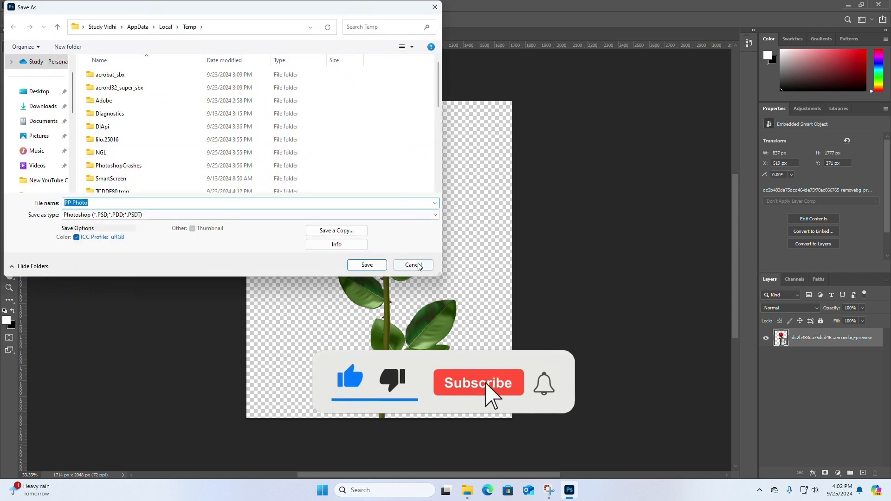
pyautogui.click(413, 265)
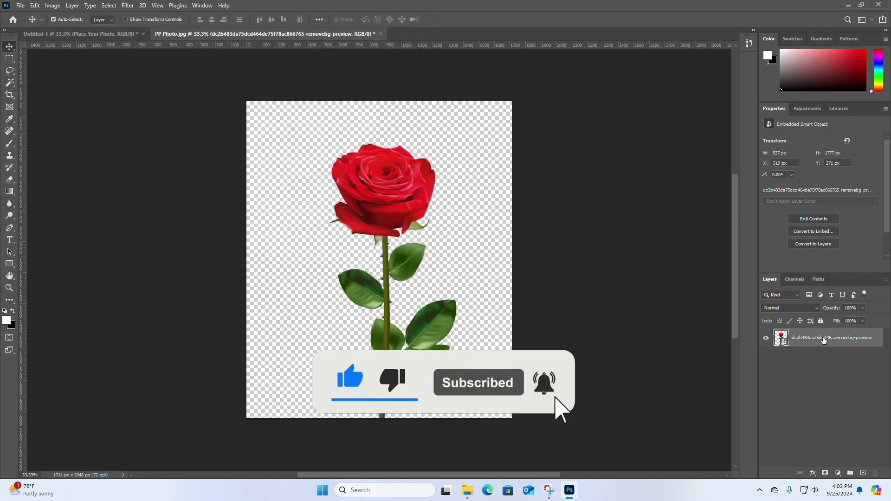
# Step: Rasterize the rose layer and try to save and close PP Photo.jpg
pyautogui.rightClick(824, 340)
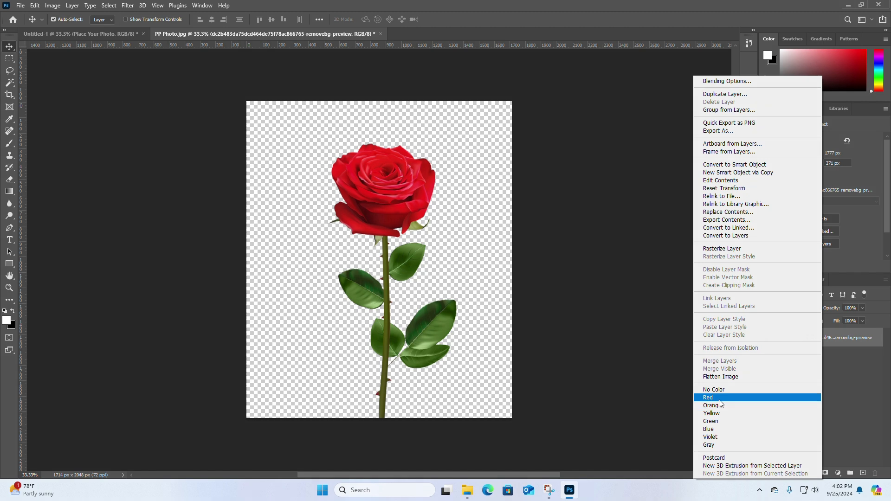
pyautogui.click(727, 250)
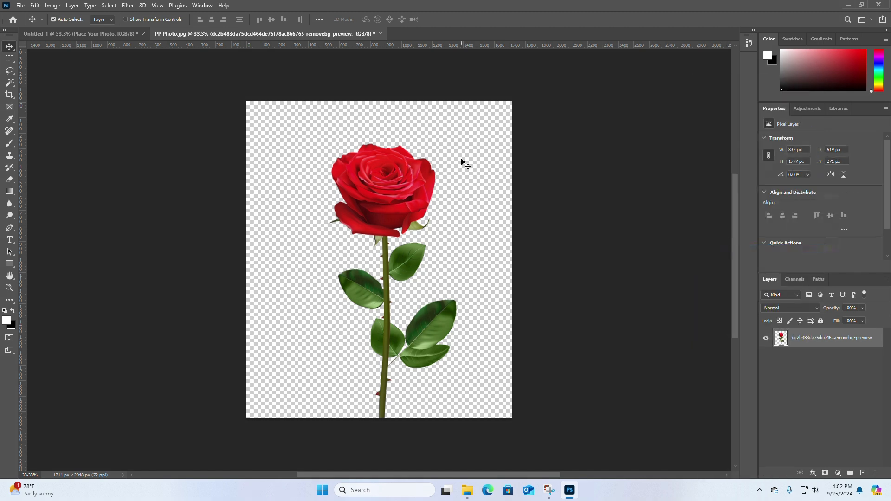
pyautogui.click(380, 34)
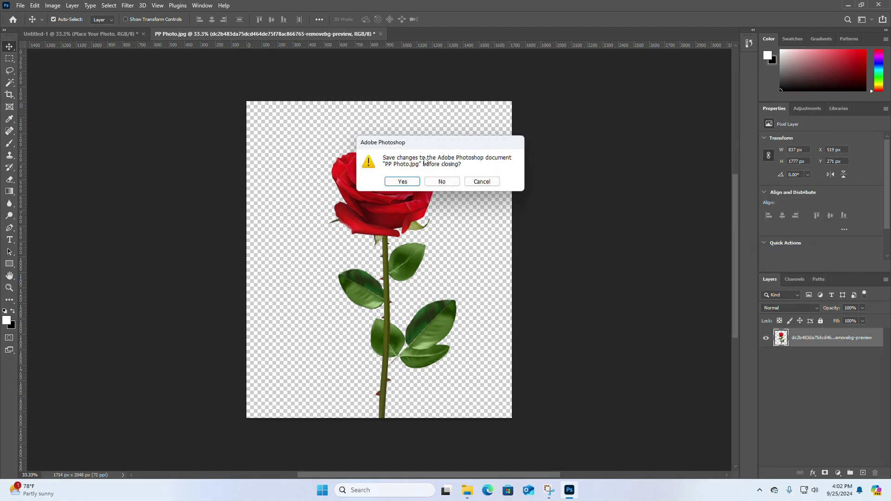
pyautogui.click(402, 181)
pyautogui.click(413, 264)
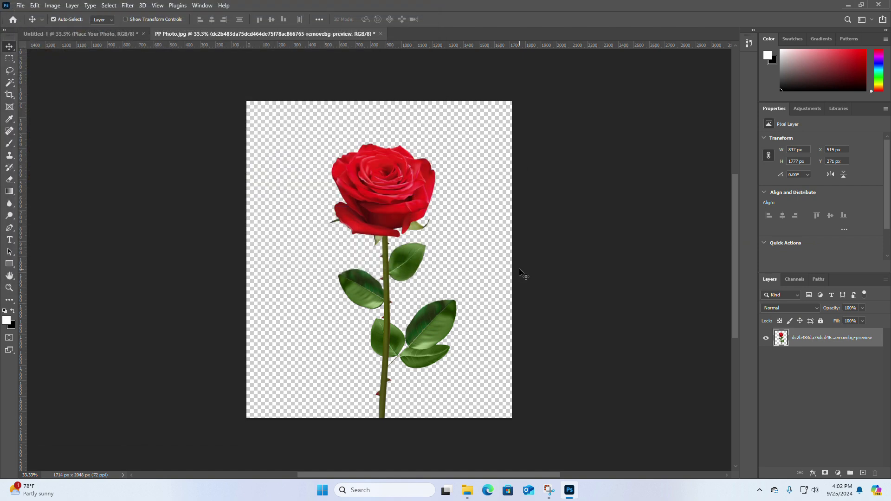
# Step: Undo the rose layer's rasterization and the deletion of the portrait's Background layer
pyautogui.hotkey('ctrl', 'z')
pyautogui.hotkey('ctrl', 'z')
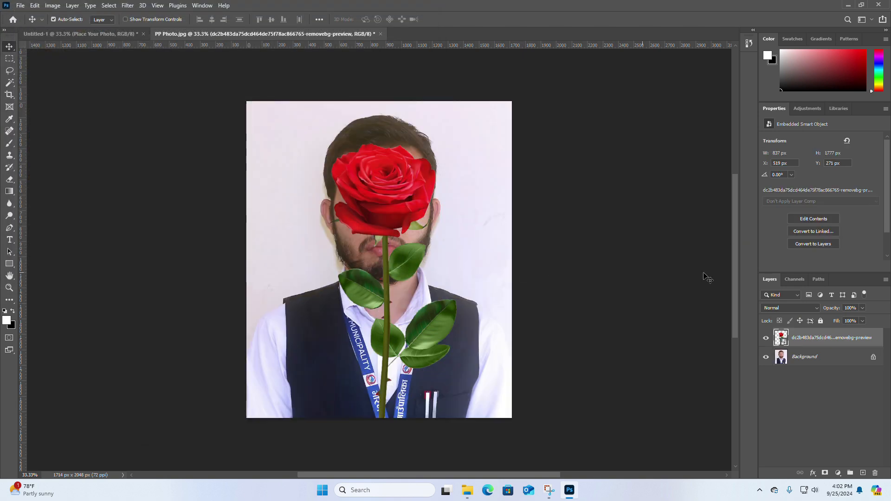
pyautogui.rightClick(822, 346)
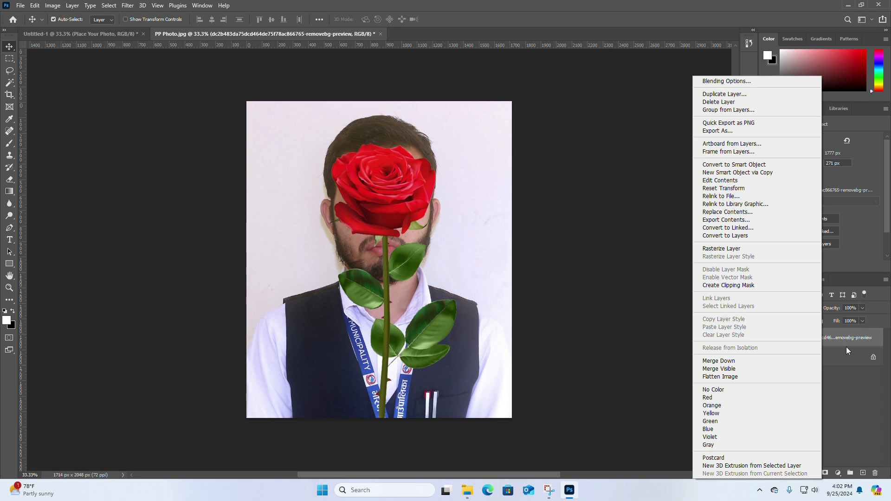
pyautogui.click(853, 350)
pyautogui.click(866, 357)
pyautogui.click(830, 337)
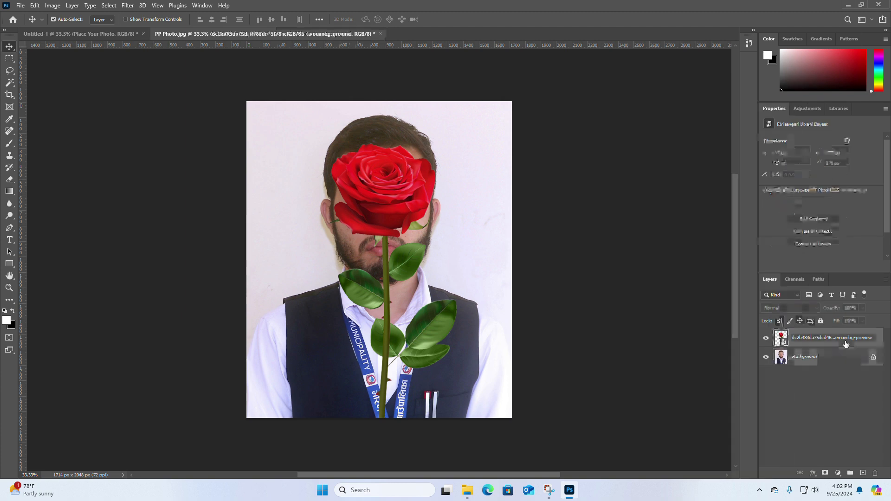
# Step: Lock the rose layer, delete the portrait's Background layer, and try again to save and close PP Photo.jpg
pyautogui.click(820, 321)
pyautogui.moveTo(856, 358); pyautogui.dragTo(878, 473)
pyautogui.click(380, 34)
pyautogui.click(404, 180)
pyautogui.click(413, 265)
# Step: Close PP Photo.jpg without saving its changes, and view the original contents of the Place Your Photo smart object
pyautogui.click(381, 34)
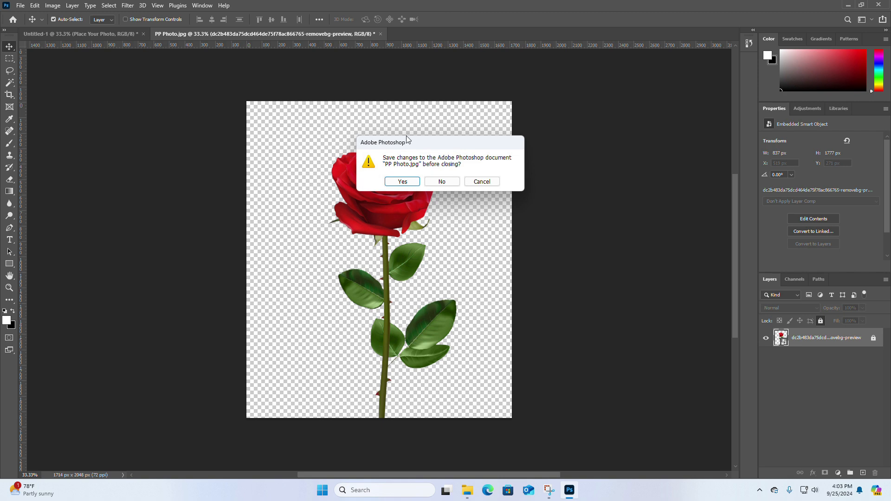
pyautogui.click(441, 181)
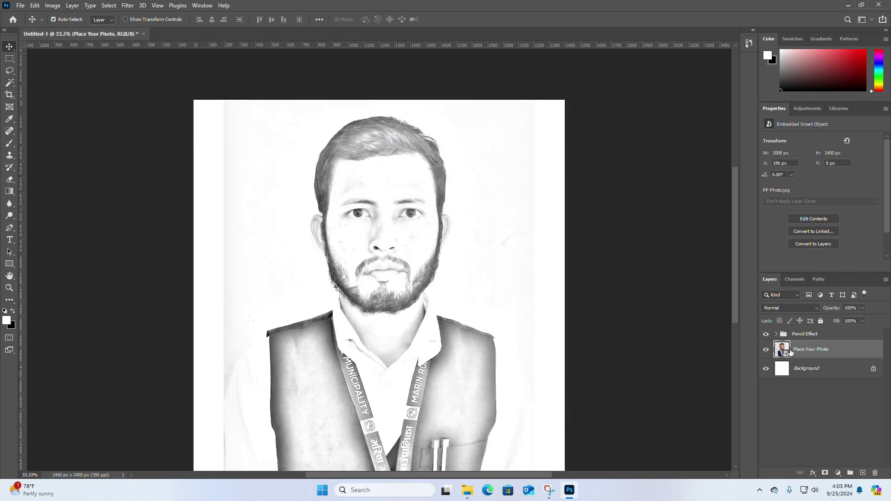
pyautogui.doubleClick(782, 349)
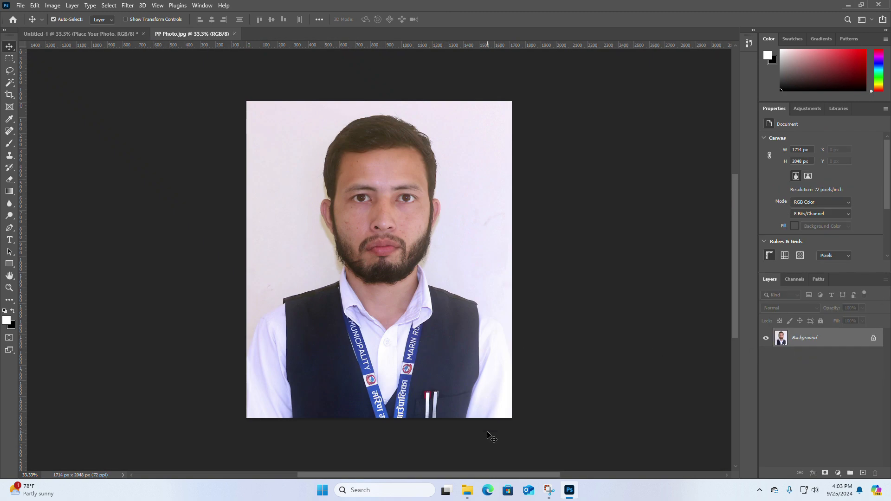
pyautogui.moveTo(471, 490)
pyautogui.click(234, 35)
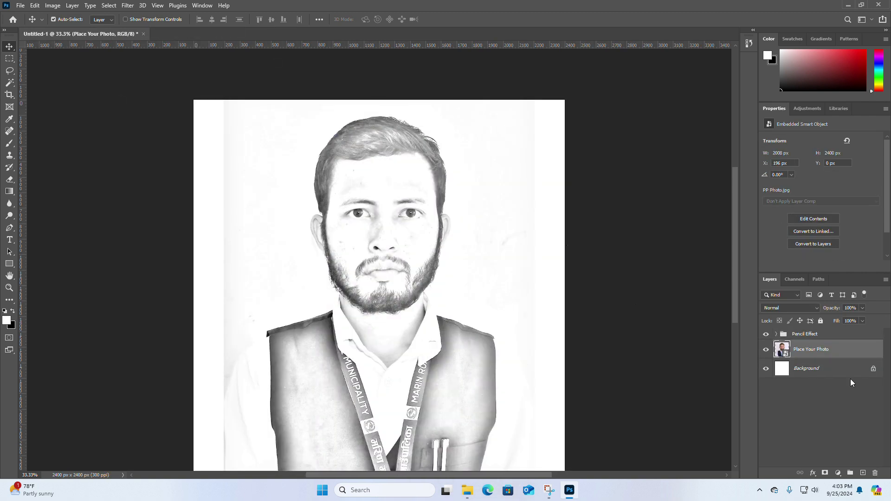
# Step: Open the Place Your Photo smart object's contents and place the rose image from the Pencil Effect folder, scaled to about 266%
pyautogui.doubleClick(784, 356)
pyautogui.click(467, 490)
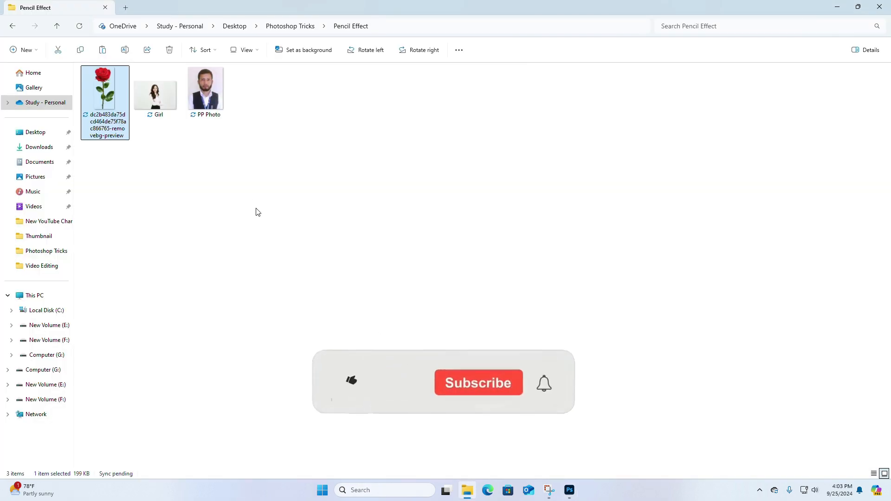
pyautogui.moveTo(105, 93)
pyautogui.mouseDown()
pyautogui.moveTo(485, 371)
pyautogui.moveTo(569, 488)
pyautogui.moveTo(406, 304)
pyautogui.moveTo(447, 402)
pyautogui.mouseUp()
pyautogui.moveTo(382, 287); pyautogui.dragTo(395, 302)
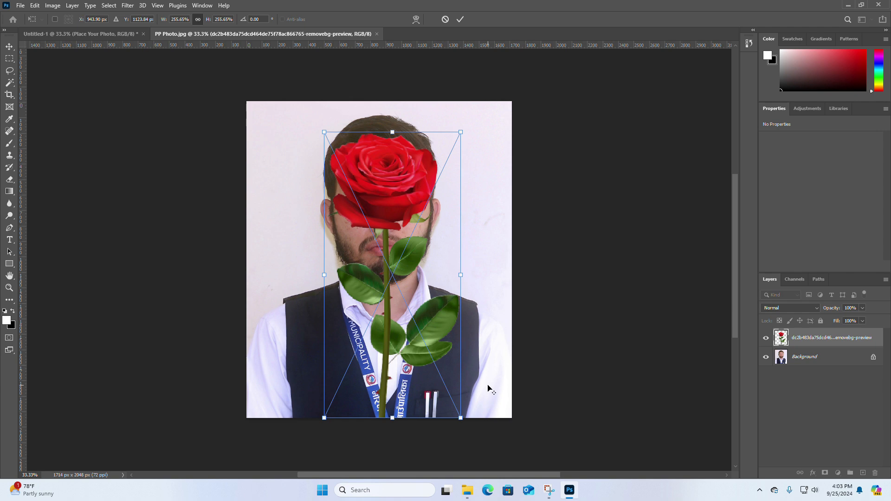
pyautogui.moveTo(462, 418); pyautogui.dragTo(463, 424)
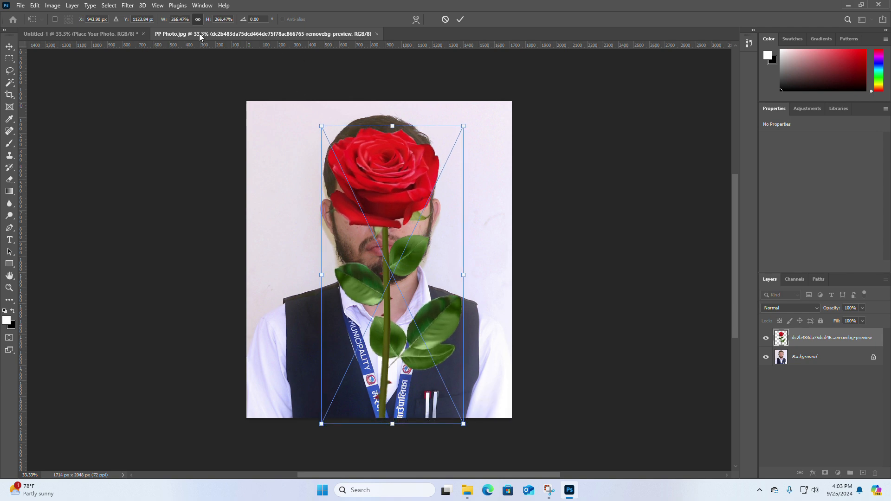
pyautogui.click(12, 46)
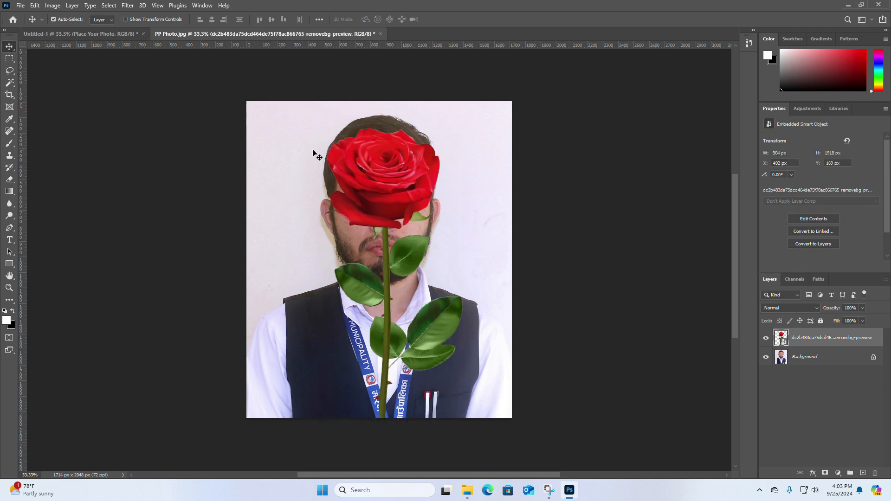
# Step: Add a new layer directly above Background and fill it with the pale colour sampled from the portrait's backdrop
pyautogui.click(805, 357)
pyautogui.moveTo(830, 362)
pyautogui.mouseDown()
pyautogui.moveTo(868, 433)
pyautogui.moveTo(838, 356)
pyautogui.mouseUp()
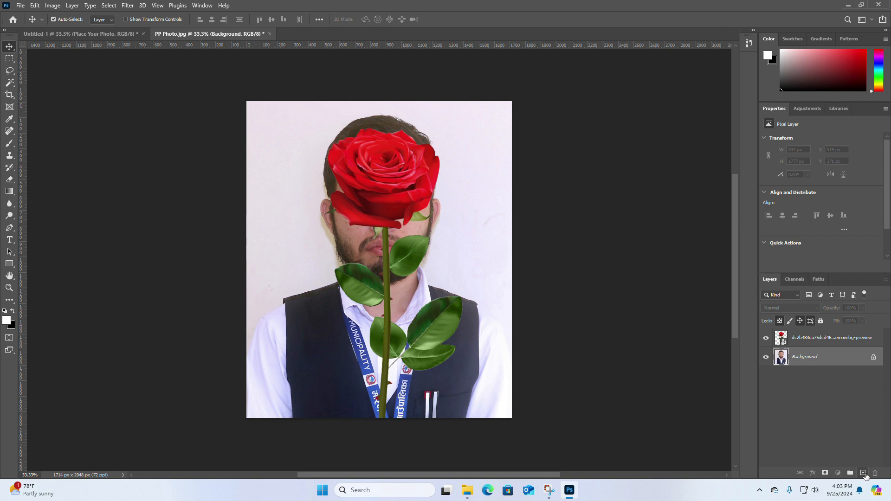
pyautogui.click(861, 472)
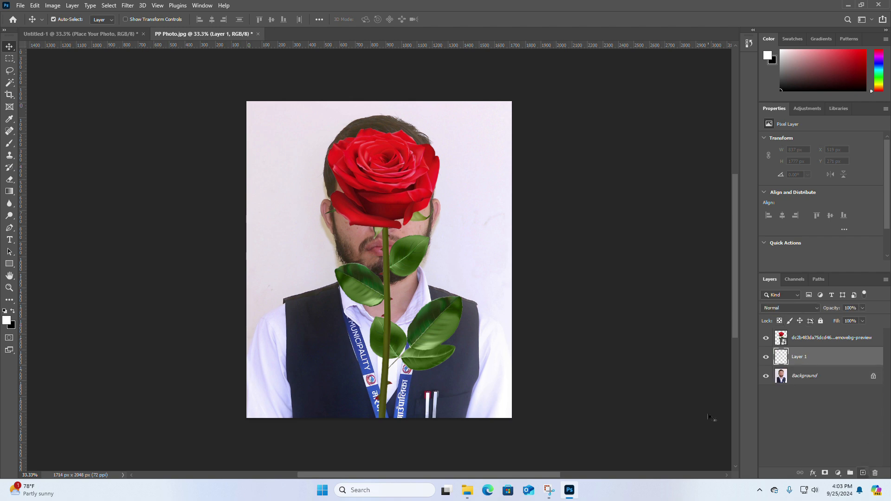
pyautogui.click(7, 320)
pyautogui.click(488, 268)
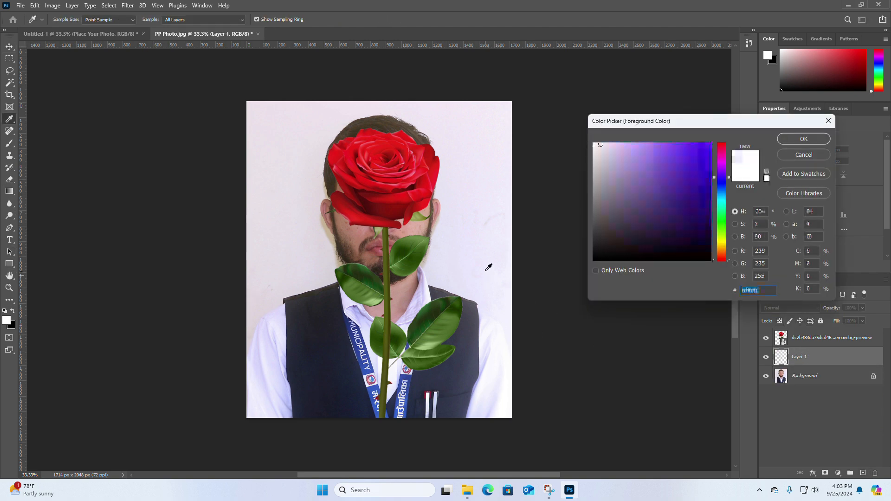
pyautogui.click(808, 137)
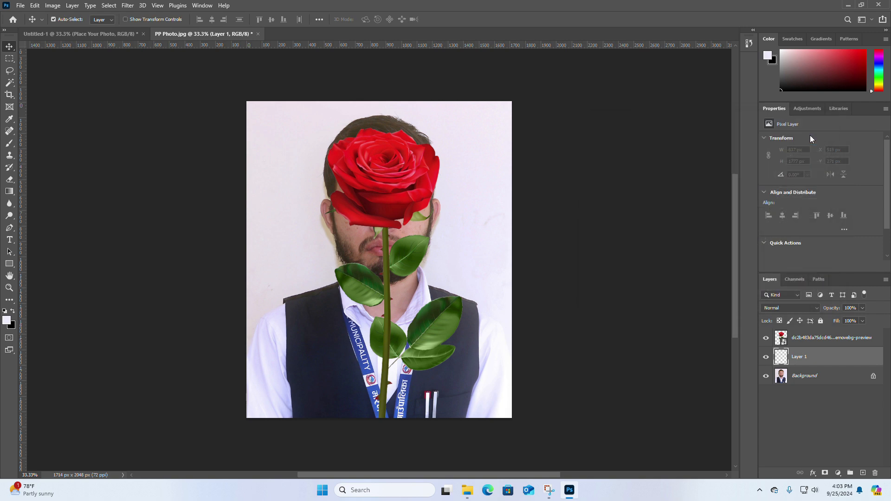
pyautogui.hotkey('shift', 'BackSpace')
pyautogui.press('Return')
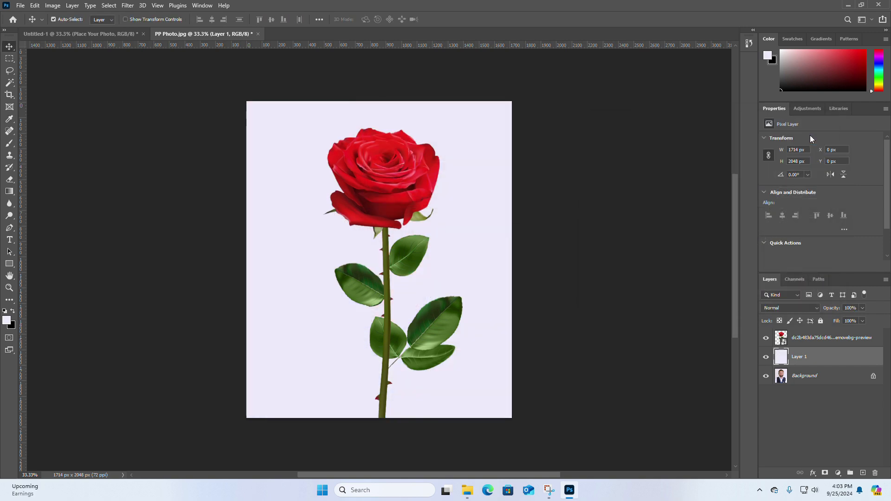
# Step: Merge the rose, Layer 1 and Background layers into a single layer
pyautogui.click(811, 376)
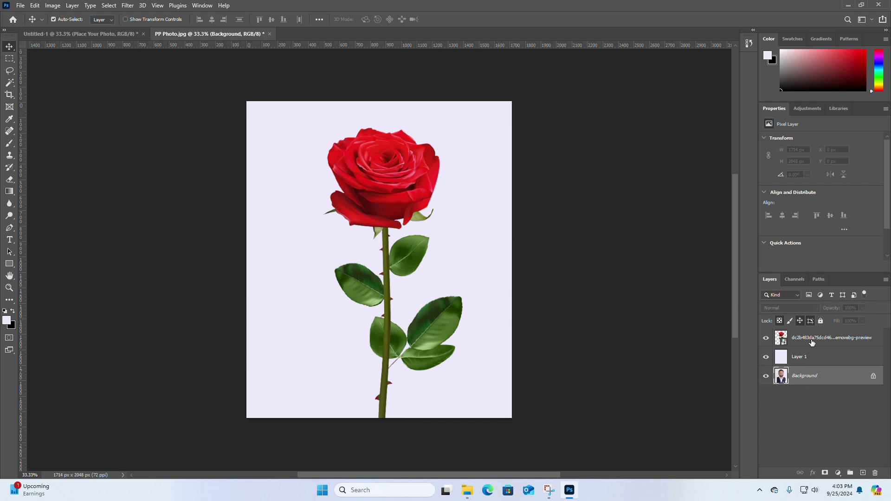
pyautogui.click(811, 344)
pyautogui.keyDown('ctrl'); pyautogui.click(812, 361); pyautogui.keyUp('ctrl')
pyautogui.keyDown('ctrl'); pyautogui.click(811, 375); pyautogui.keyUp('ctrl')
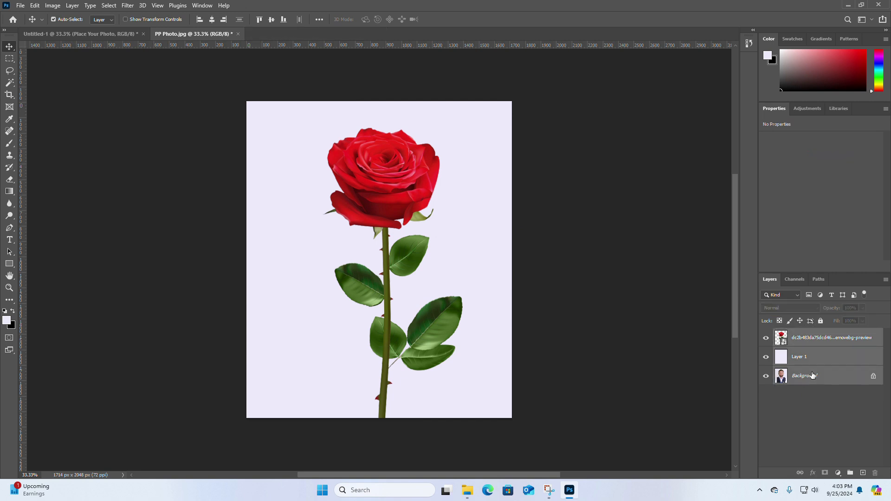
pyautogui.rightClick(816, 338)
pyautogui.click(728, 363)
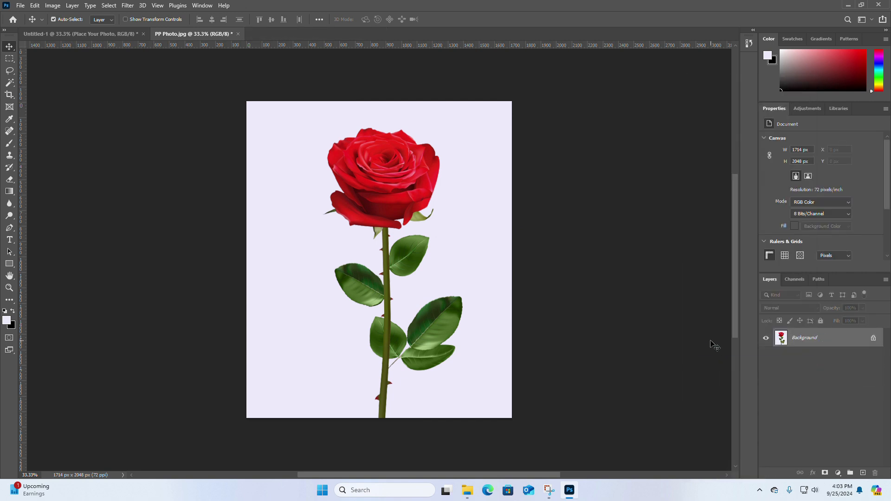
# Step: Save and close PP Photo.jpg to update the smart object in the main document
pyautogui.click(237, 34)
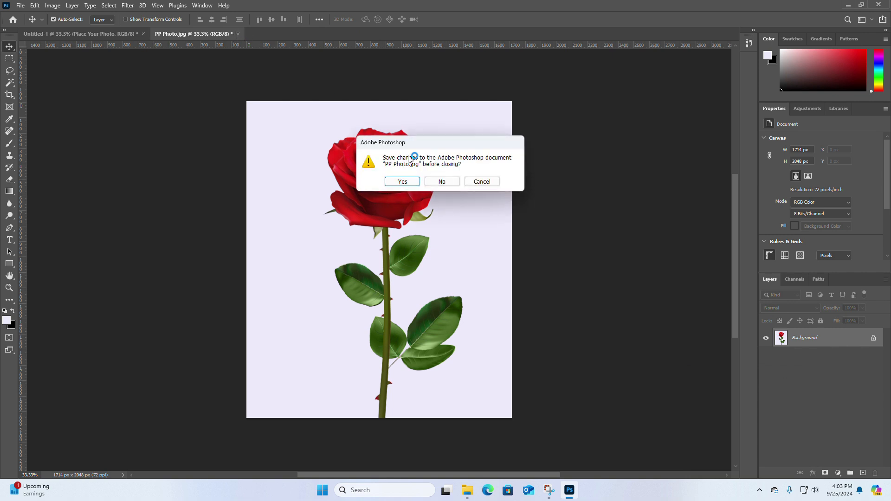
pyautogui.click(404, 180)
pyautogui.click(496, 121)
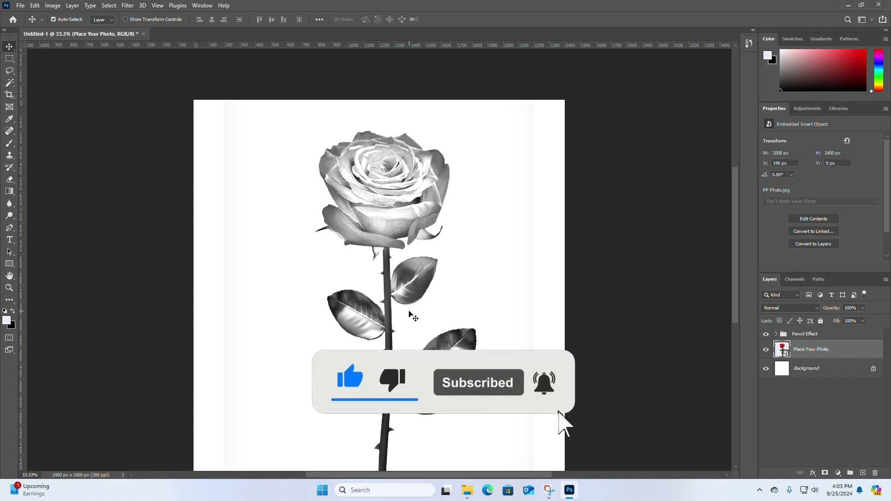
# Step: Place the rose image in Untitled-1, compare it below and above the Pencil Effect group, and delete it
pyautogui.click(467, 498)
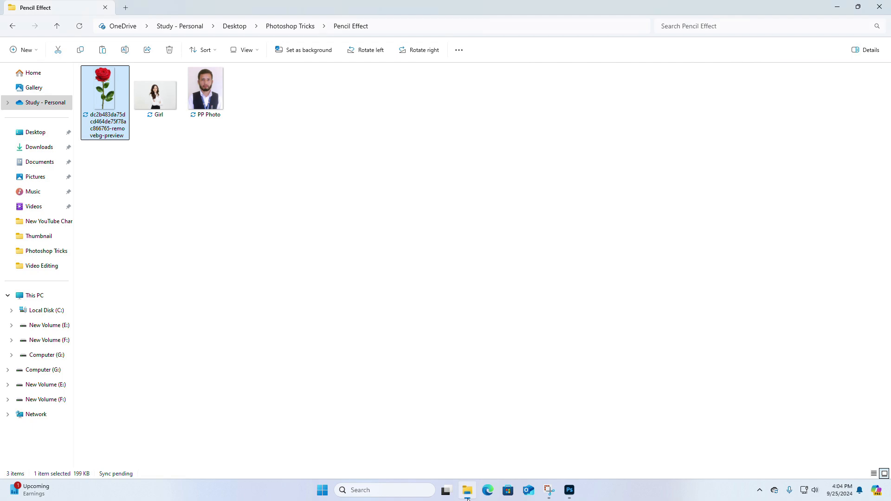
pyautogui.moveTo(118, 125)
pyautogui.mouseDown()
pyautogui.moveTo(334, 229)
pyautogui.moveTo(566, 453)
pyautogui.moveTo(570, 487)
pyautogui.moveTo(455, 330)
pyautogui.mouseUp()
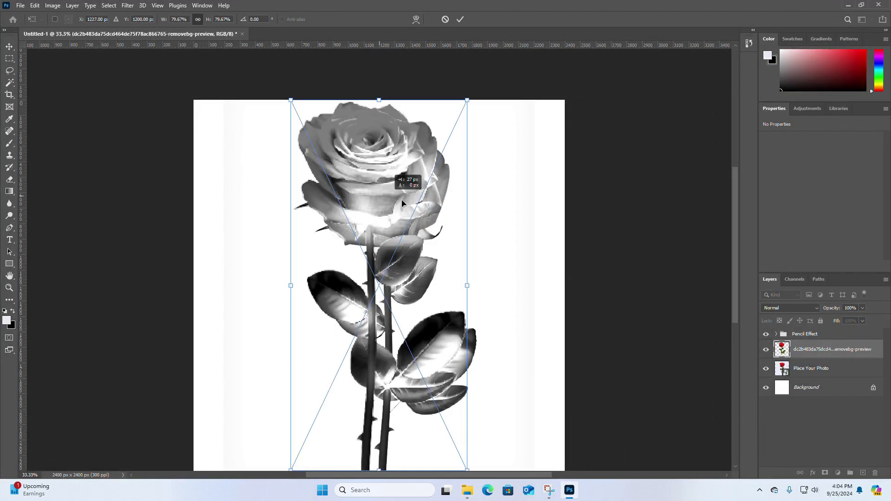
pyautogui.moveTo(408, 181); pyautogui.dragTo(448, 189)
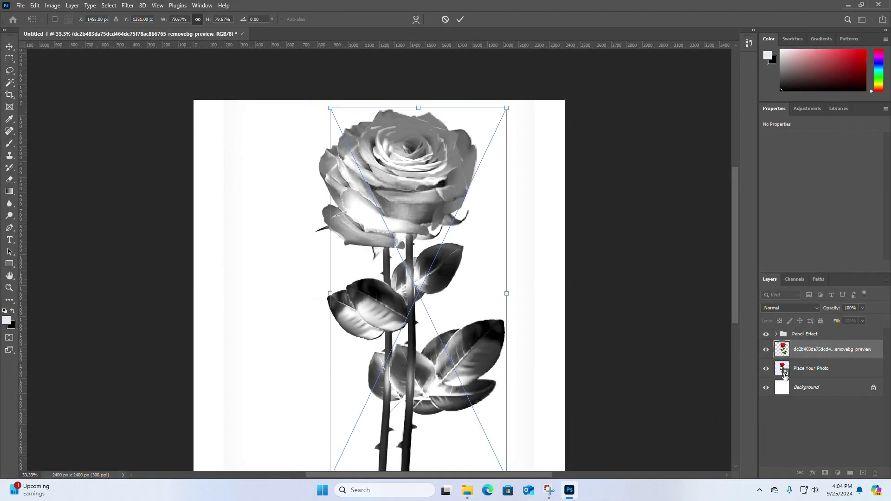
pyautogui.click(804, 345)
pyautogui.moveTo(805, 347); pyautogui.dragTo(803, 330)
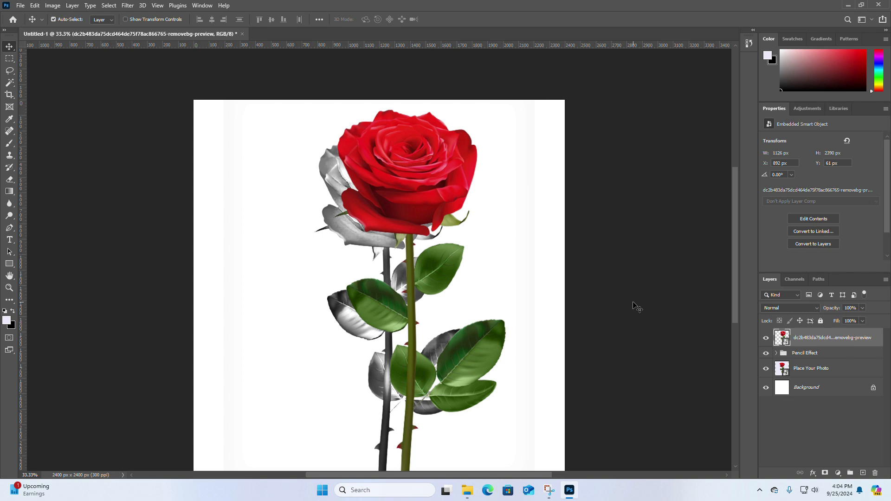
pyautogui.moveTo(394, 192)
pyautogui.mouseDown()
pyautogui.moveTo(478, 200)
pyautogui.moveTo(246, 200)
pyautogui.moveTo(289, 195)
pyautogui.moveTo(291, 169)
pyautogui.moveTo(293, 177)
pyautogui.mouseUp()
pyautogui.press('Delete')
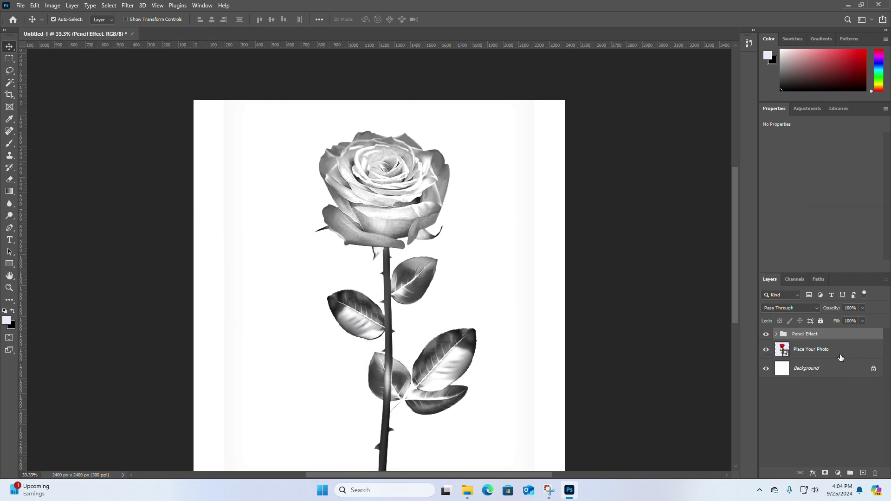
# Step: Open the Place Your Photo smart object, place the Girl image, and scale it about its centre to about 239% to cover the canvas
pyautogui.doubleClick(784, 350)
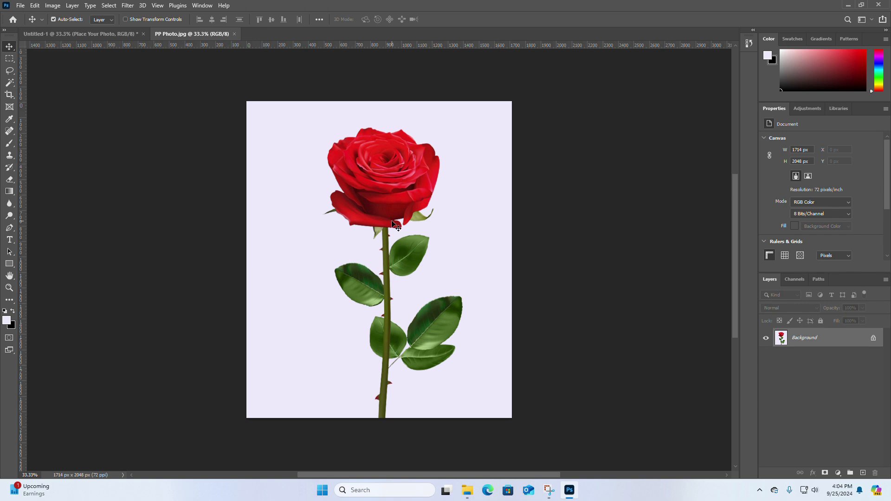
pyautogui.click(469, 490)
pyautogui.moveTo(154, 106); pyautogui.dragTo(398, 296)
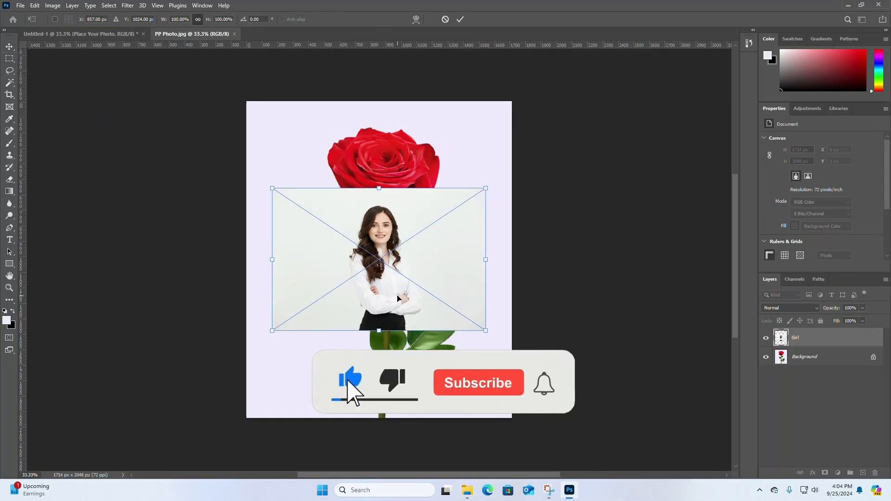
pyautogui.moveTo(486, 331); pyautogui.dragTo(618, 346)
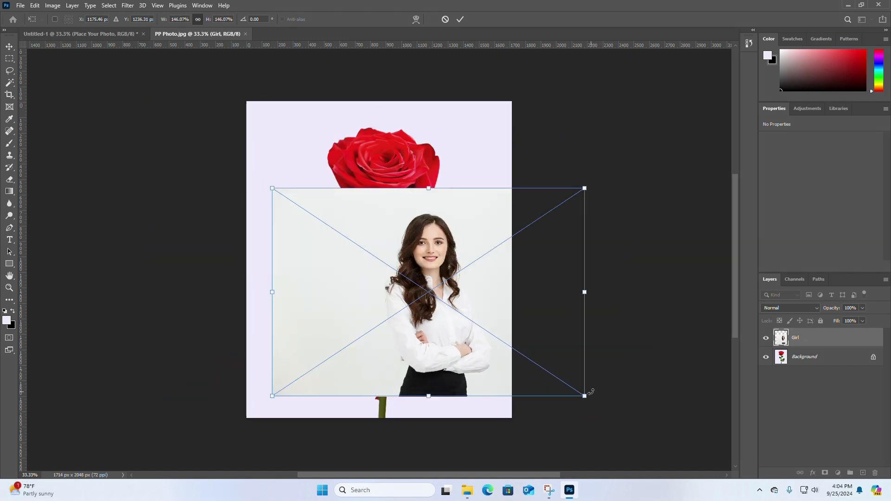
pyautogui.hotkey('ctrl', 'z')
pyautogui.moveTo(487, 331); pyautogui.dragTo(617, 425)
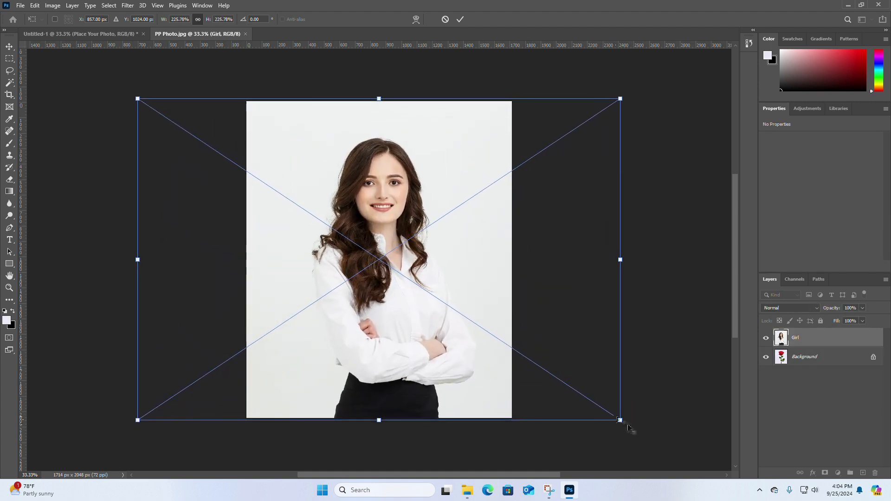
pyautogui.moveTo(625, 420); pyautogui.dragTo(637, 427)
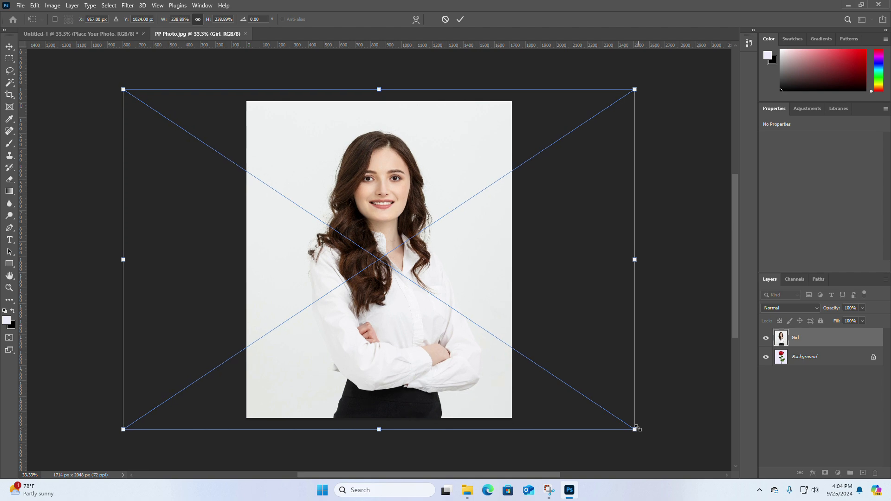
pyautogui.click(9, 47)
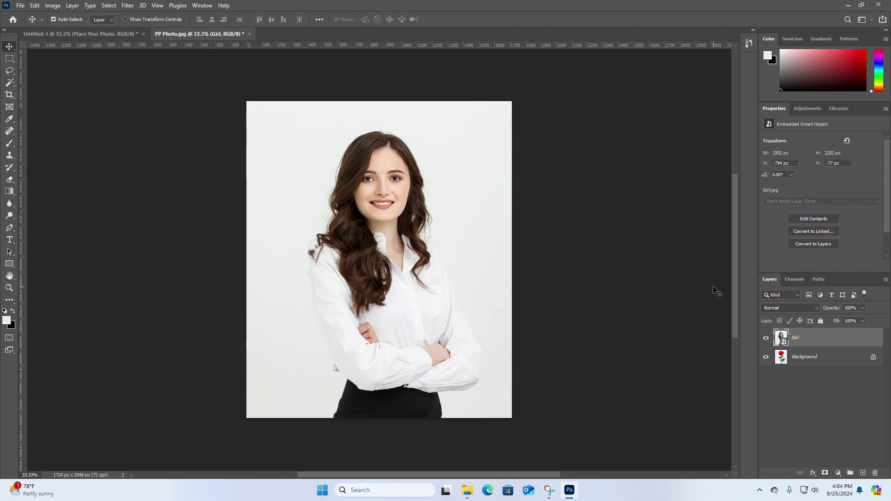
# Step: Merge the Girl layer down into Background, then close PP Photo.jpg with its changes saved to update the smart object
pyautogui.rightClick(813, 342)
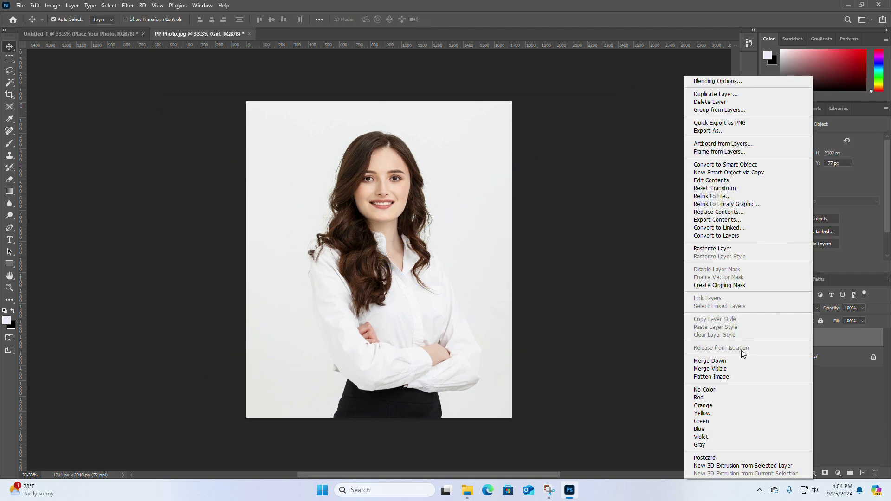
pyautogui.click(736, 358)
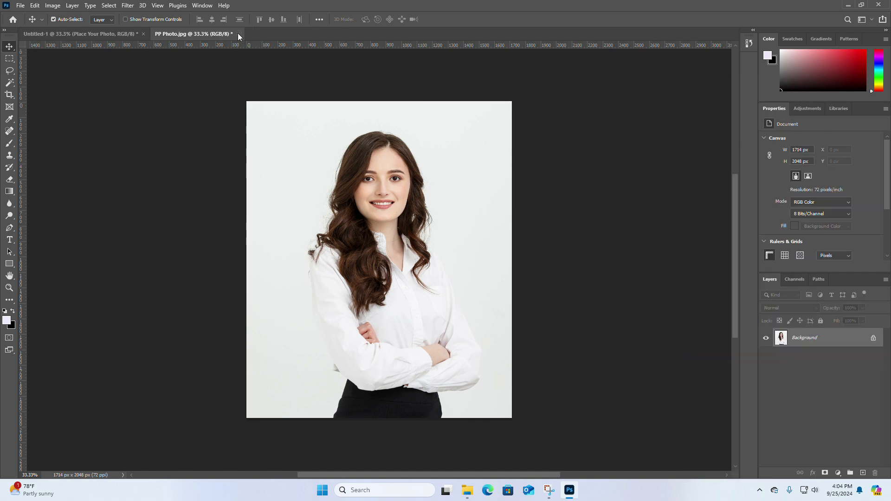
pyautogui.click(238, 34)
pyautogui.click(414, 185)
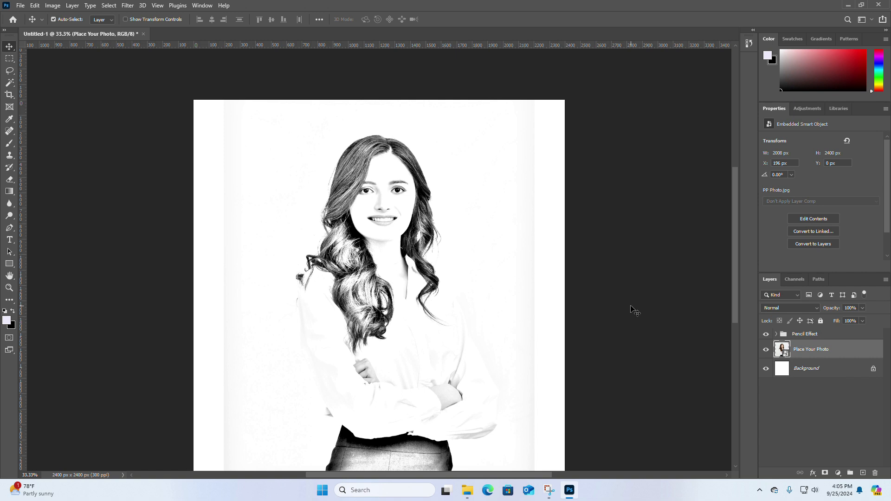
# Step: Place the Girl image in Untitled-1, compare it below and above the Pencil Effect group, and delete it
pyautogui.click(467, 490)
pyautogui.moveTo(155, 97); pyautogui.dragTo(549, 314)
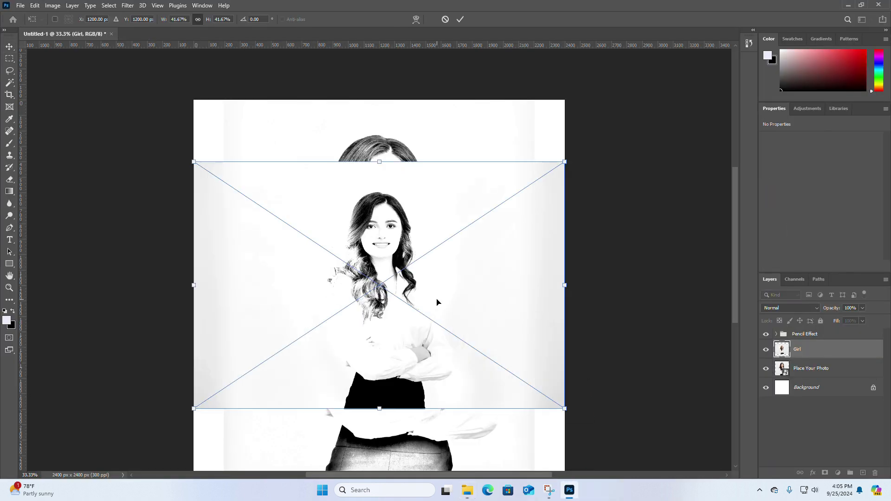
pyautogui.press('Return')
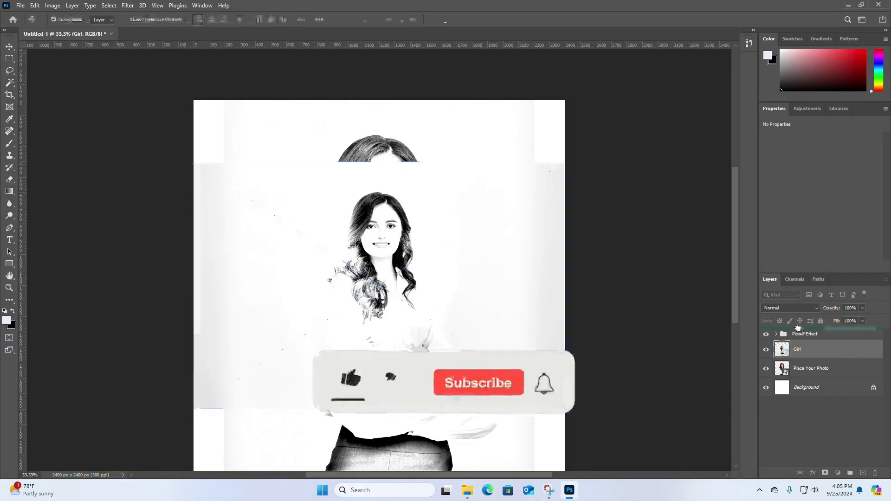
pyautogui.moveTo(803, 349); pyautogui.dragTo(799, 332)
pyautogui.moveTo(413, 227); pyautogui.dragTo(414, 377)
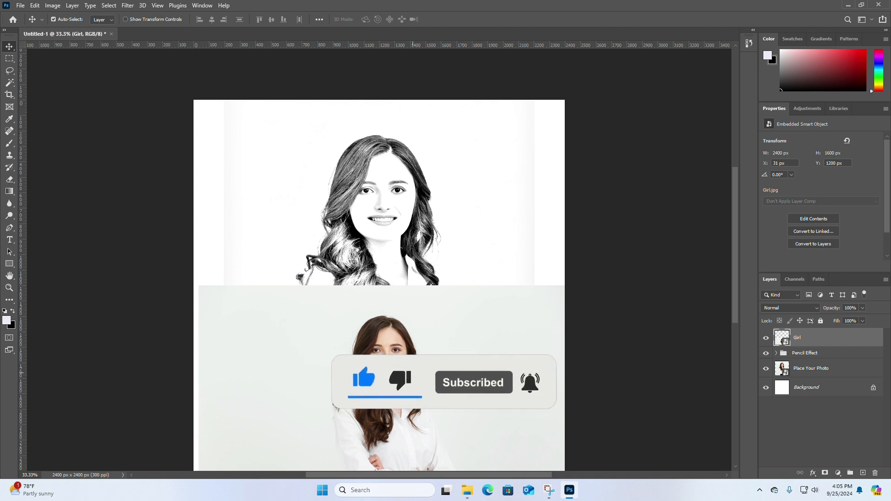
pyautogui.moveTo(393, 364)
pyautogui.mouseDown()
pyautogui.moveTo(393, 355)
pyautogui.moveTo(402, 377)
pyautogui.moveTo(339, 358)
pyautogui.moveTo(408, 375)
pyautogui.moveTo(351, 368)
pyautogui.moveTo(381, 369)
pyautogui.moveTo(375, 346)
pyautogui.mouseUp()
pyautogui.moveTo(829, 343)
pyautogui.mouseDown()
pyautogui.moveTo(832, 406)
pyautogui.moveTo(851, 455)
pyautogui.moveTo(875, 472)
pyautogui.mouseUp()
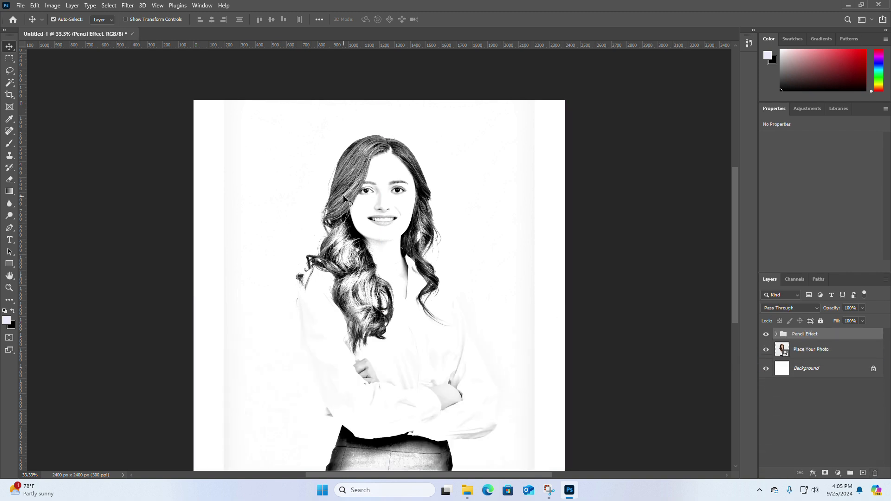
# Step: Save the document as a layered TIFF named Pencil Effect in the Desktop's Photoshop Tricks > Pencil Effect folder
pyautogui.click(20, 6)
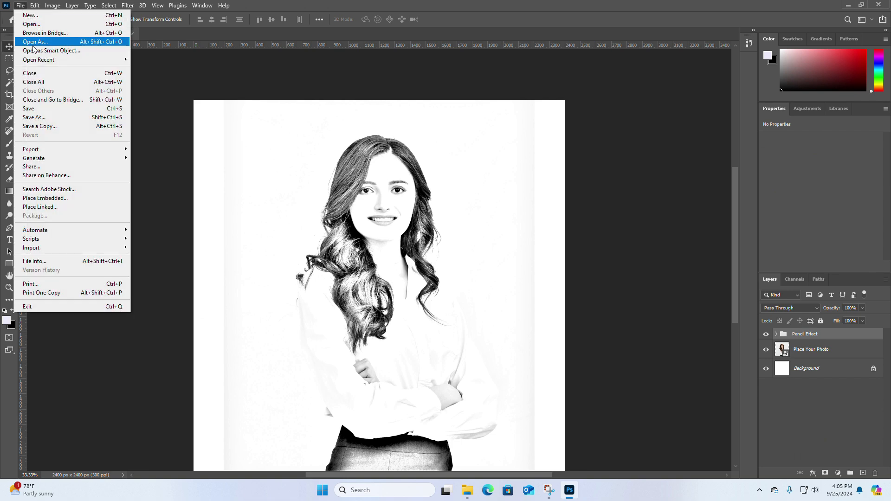
pyautogui.click(41, 118)
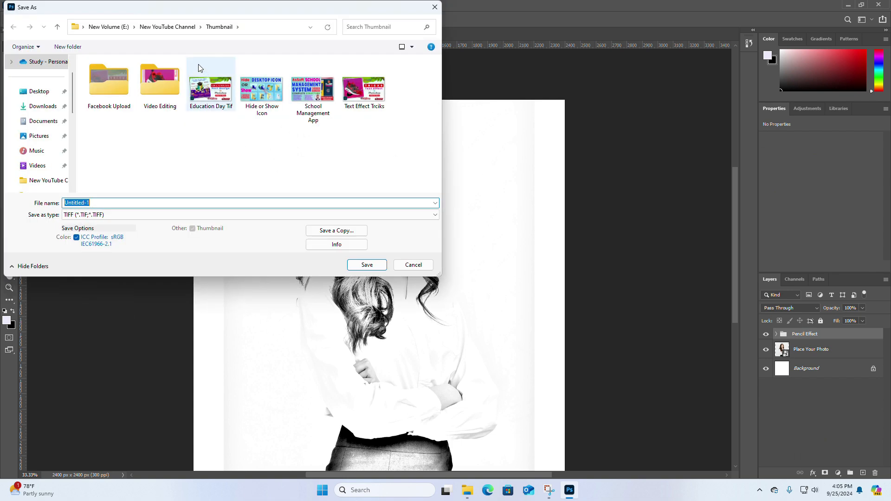
pyautogui.click(39, 91)
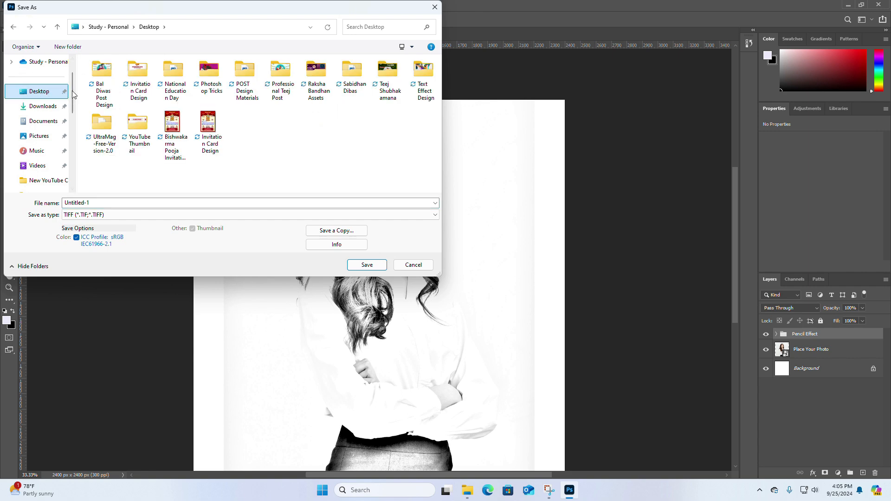
pyautogui.doubleClick(212, 74)
pyautogui.doubleClick(119, 80)
pyautogui.doubleClick(101, 203)
pyautogui.write('Pencil Effect')
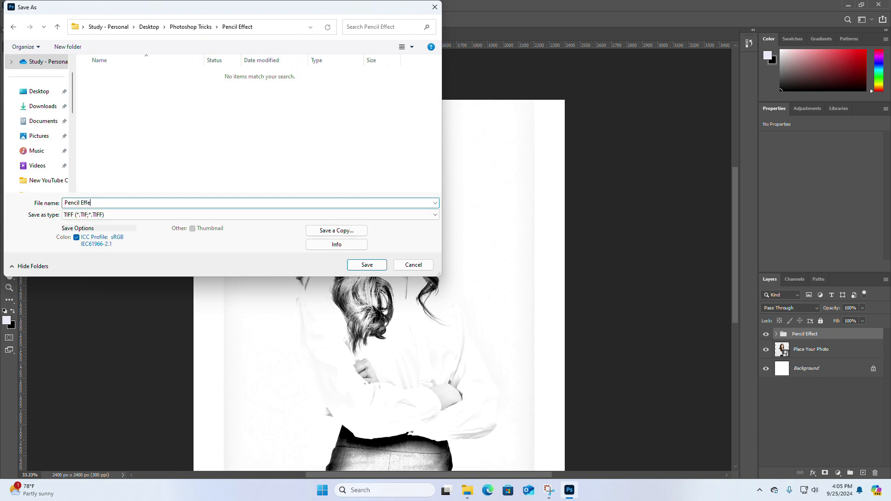
pyautogui.click(367, 265)
pyautogui.click(558, 122)
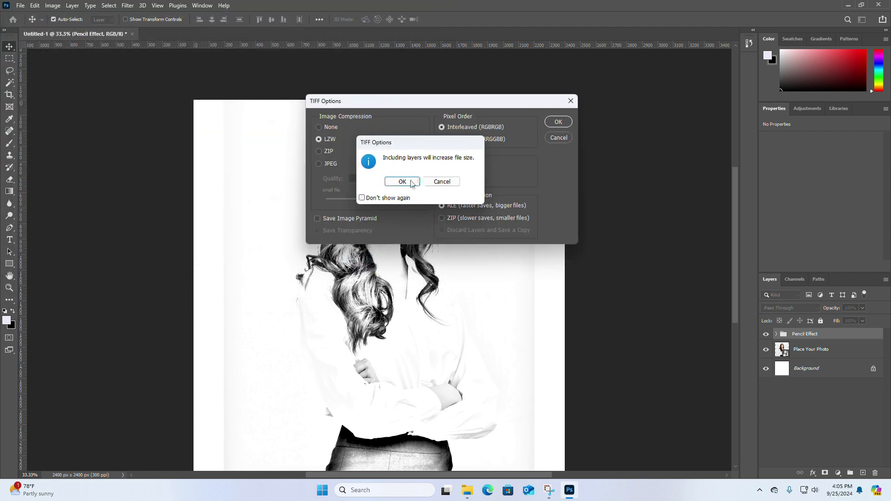
pyautogui.click(402, 181)
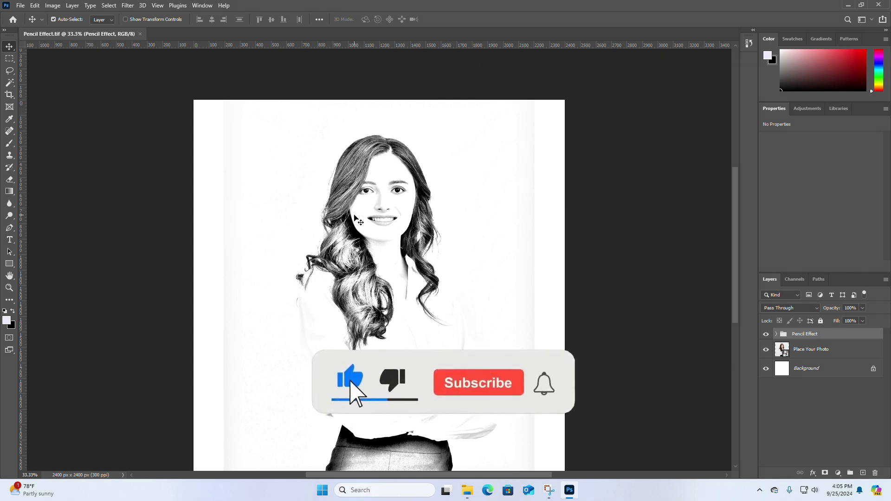
# Step: Export the image as a 2400 x 2400 px PNG named Pencil Effect into the Photoshop Tricks > Pencil Effect folder
pyautogui.click(20, 5)
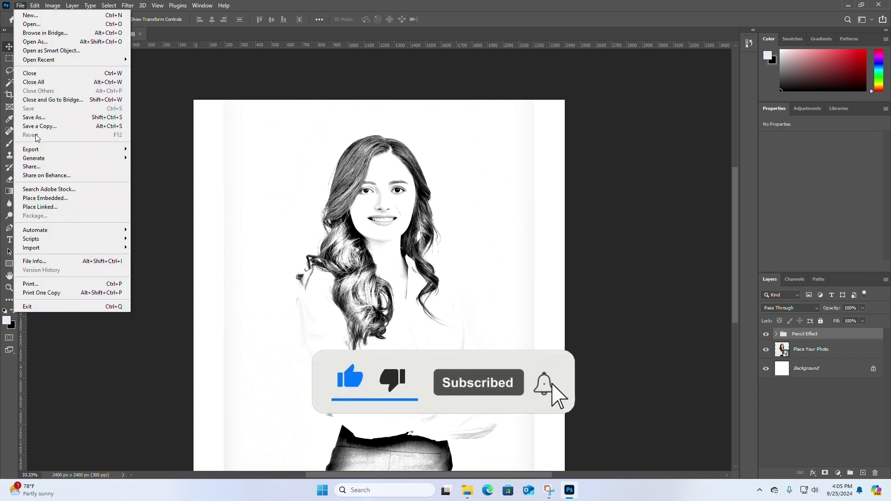
pyautogui.moveTo(40, 151)
pyautogui.click(162, 159)
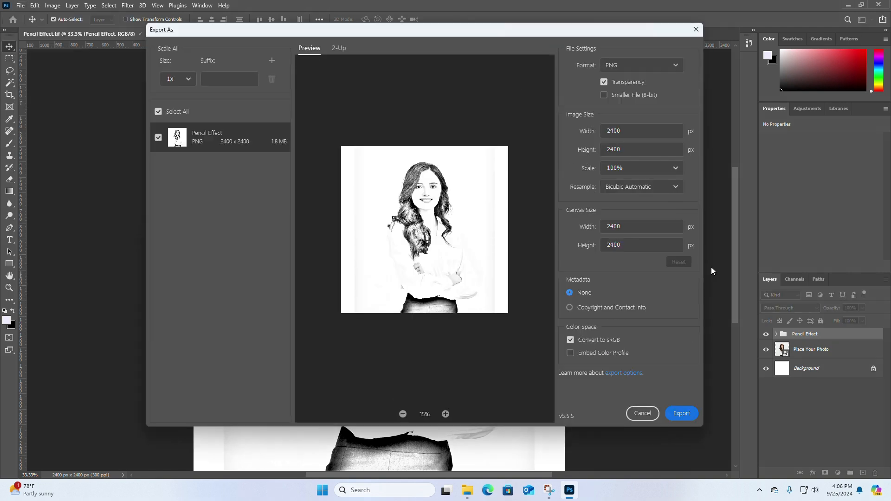
pyautogui.click(689, 414)
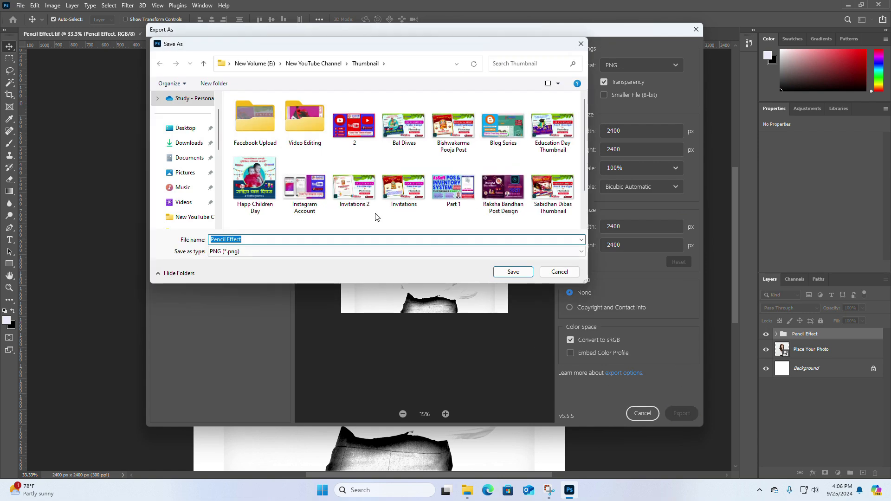
pyautogui.click(186, 128)
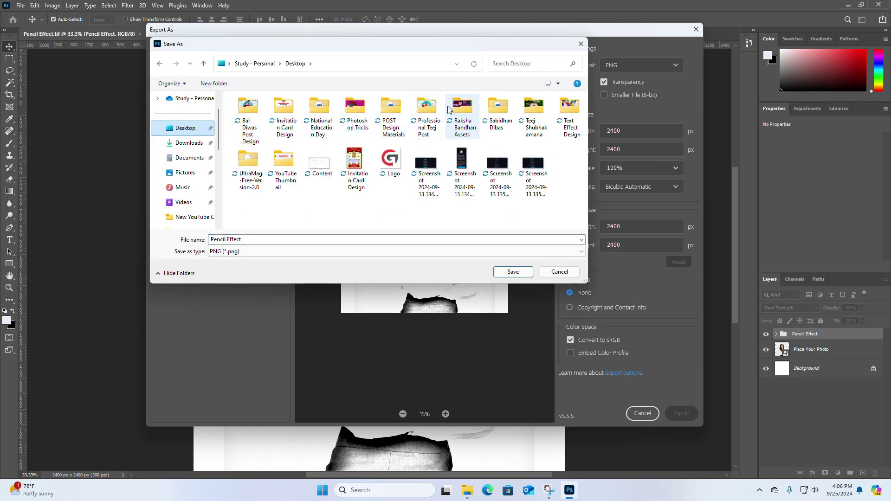
pyautogui.doubleClick(355, 111)
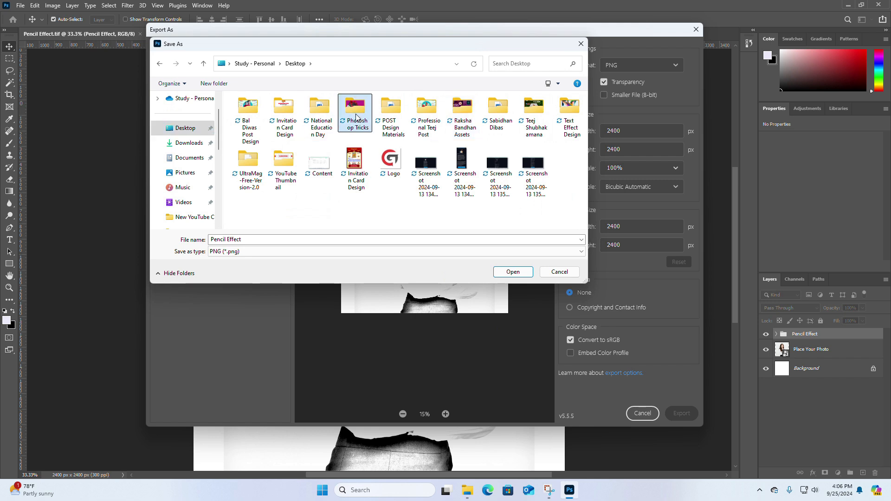
pyautogui.doubleClick(247, 113)
pyautogui.click(254, 243)
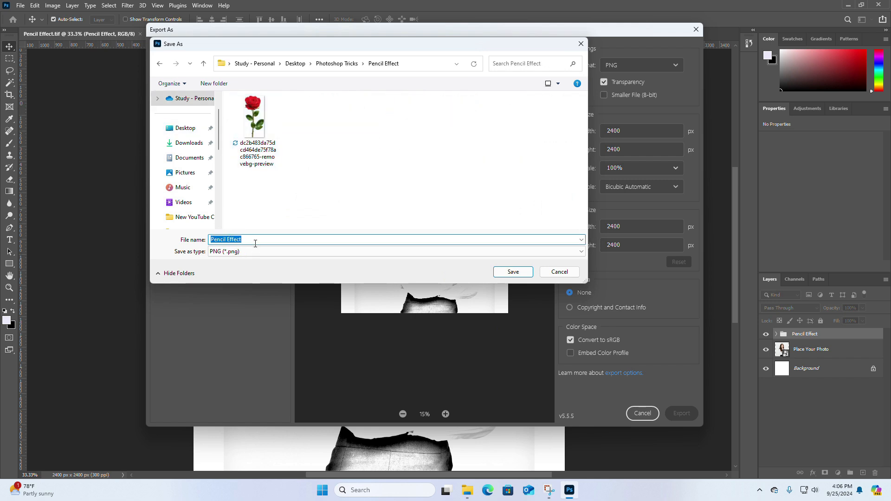
pyautogui.click(521, 272)
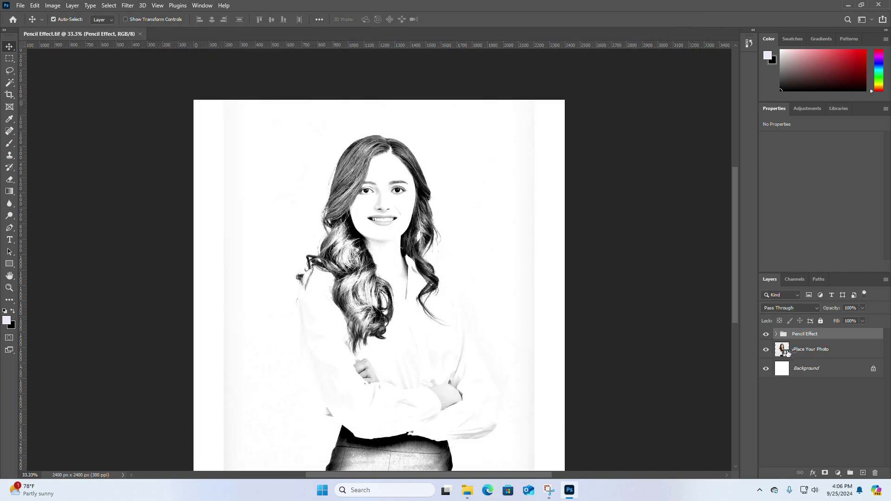
# Step: Open the Place Your Photo smart object, place the rose image, and shift it slightly down and right so its stem reaches the canvas's lower edge
pyautogui.doubleClick(783, 351)
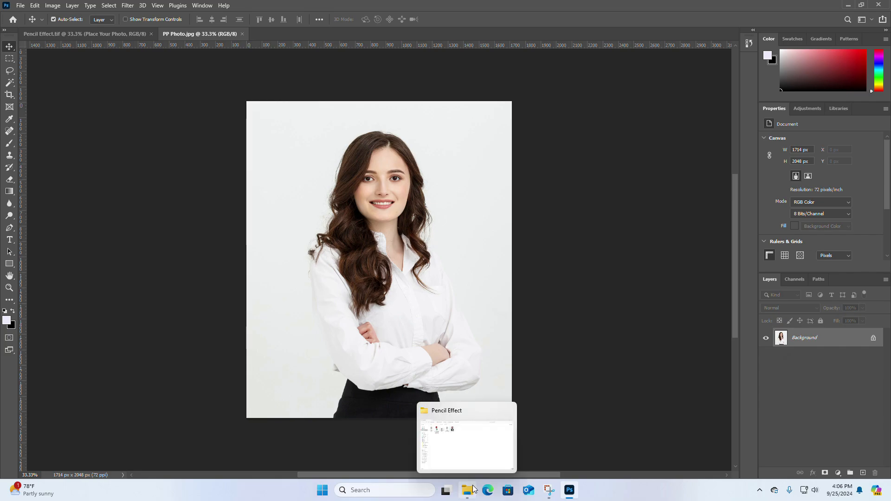
pyautogui.click(474, 487)
pyautogui.moveTo(169, 121)
pyautogui.mouseDown()
pyautogui.moveTo(569, 490)
pyautogui.moveTo(569, 468)
pyautogui.moveTo(372, 291)
pyautogui.moveTo(499, 379)
pyautogui.mouseUp()
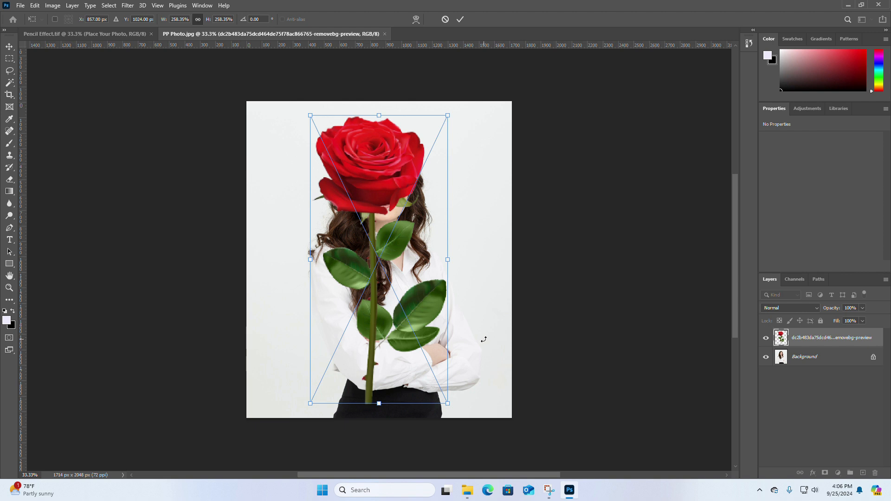
pyautogui.moveTo(418, 305); pyautogui.dragTo(429, 319)
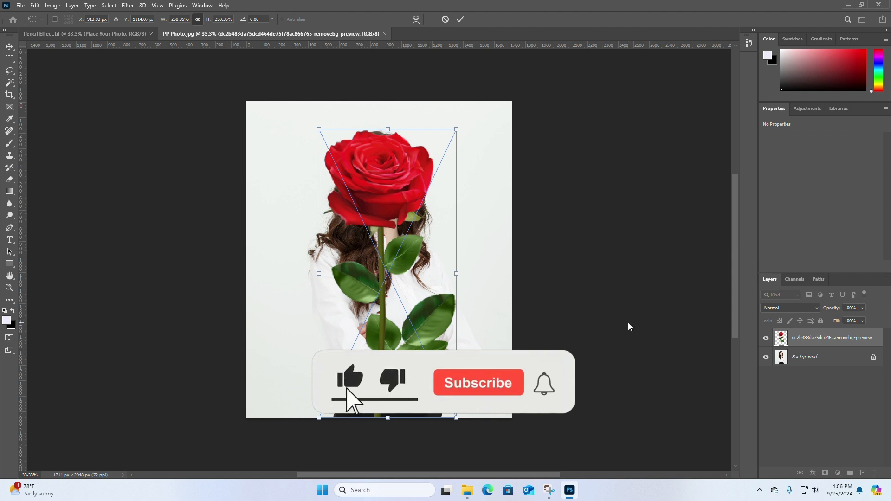
# Step: Add a new layer directly above Background and fill it with the light grey sampled from the girl photo's backdrop
pyautogui.click(812, 362)
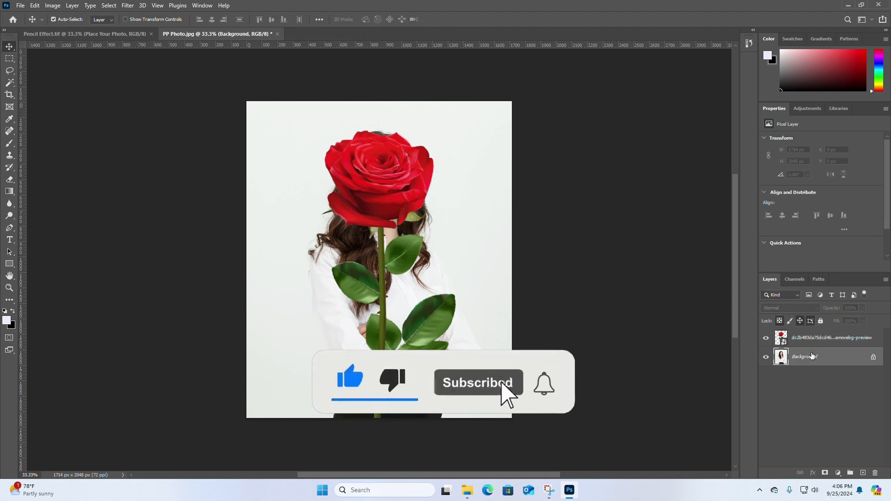
pyautogui.click(863, 473)
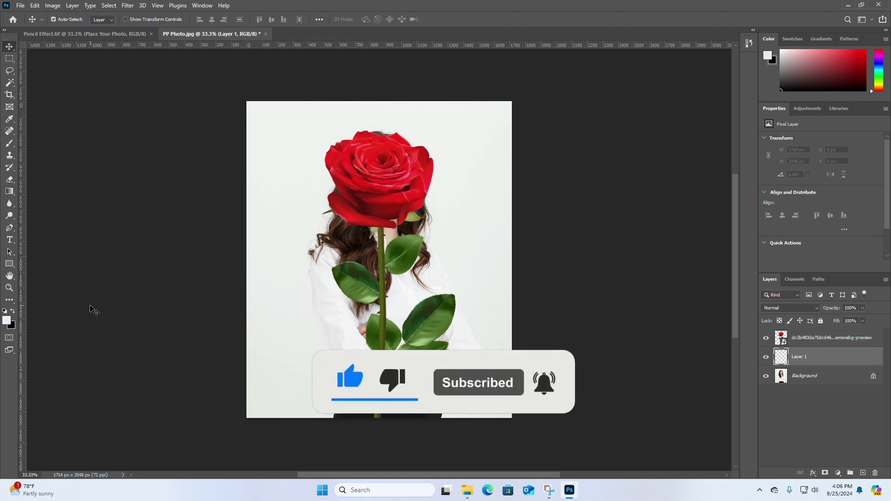
pyautogui.click(7, 321)
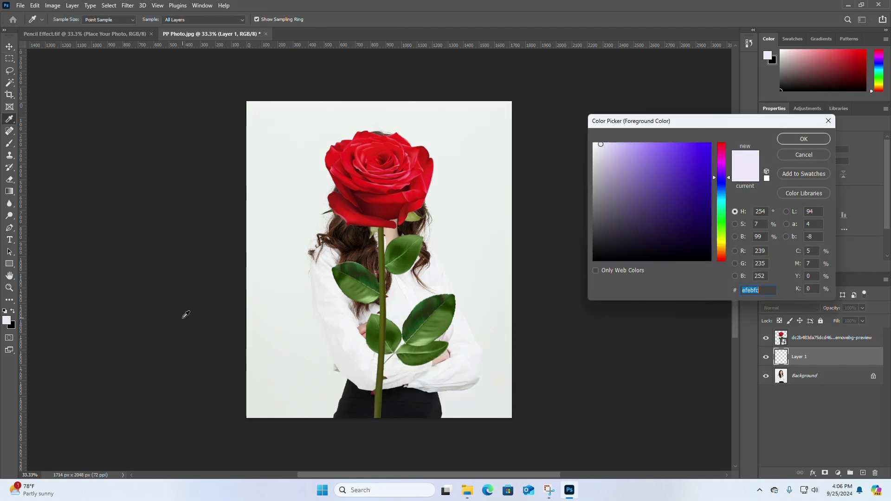
pyautogui.click(476, 253)
pyautogui.click(805, 139)
pyautogui.press('v')
pyautogui.hotkey('shift', 'F5')
pyautogui.press('Return')
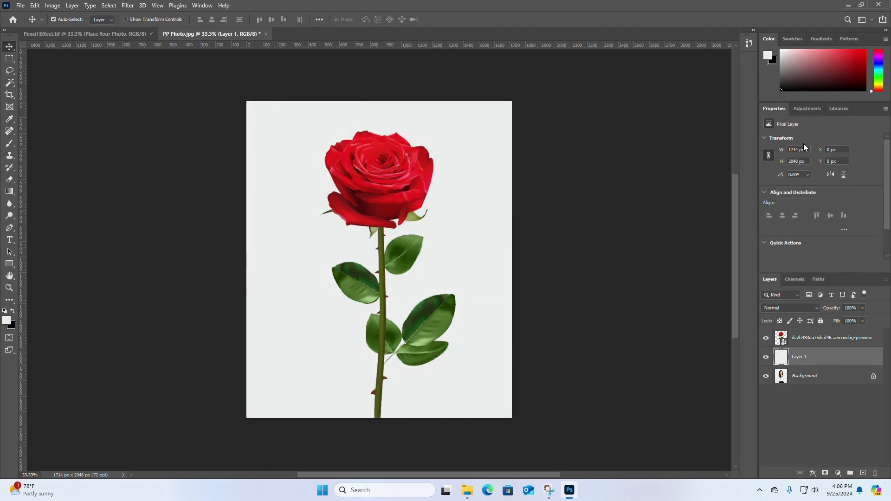
# Step: Merge the rose, Layer 1 and Background layers of PP Photo.jpg into one layer
pyautogui.click(812, 343)
pyautogui.keyDown('shift'); pyautogui.click(810, 379); pyautogui.keyUp('shift')
pyautogui.rightClick(811, 378)
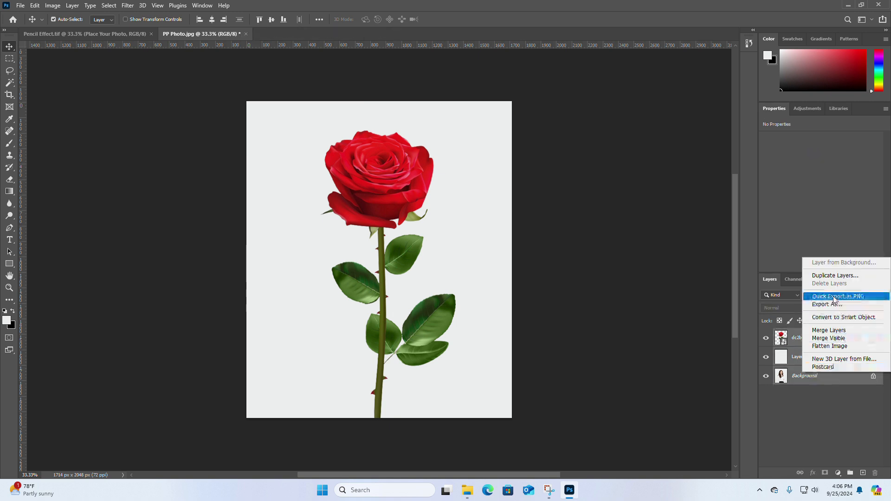
pyautogui.click(828, 330)
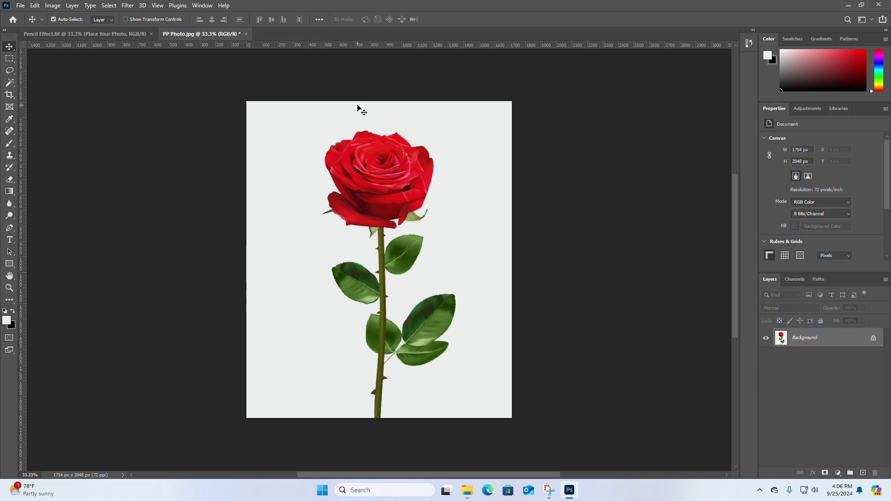
# Step: Save and close the PP Photo.jpg smart object, and export the rose sketch as a 2400 x 2400 px PNG named 2 in the Pencil Effect folder
pyautogui.click(246, 34)
pyautogui.click(402, 183)
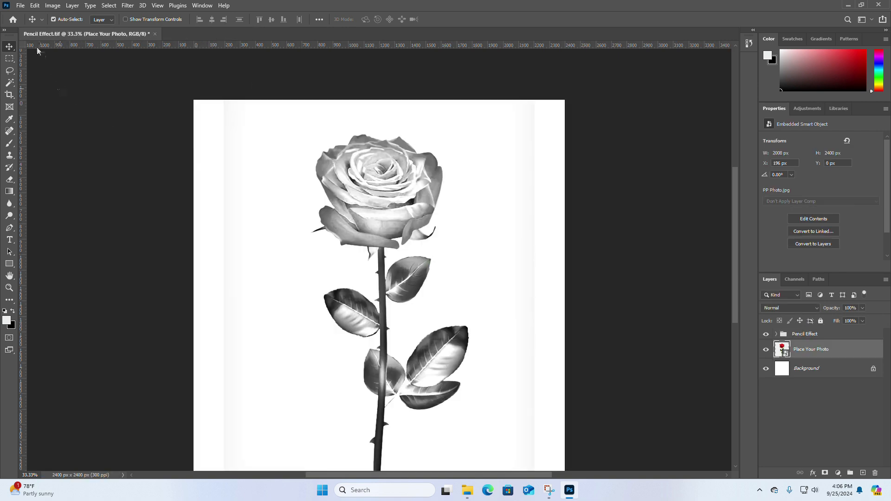
pyautogui.click(20, 5)
pyautogui.moveTo(45, 151)
pyautogui.click(145, 158)
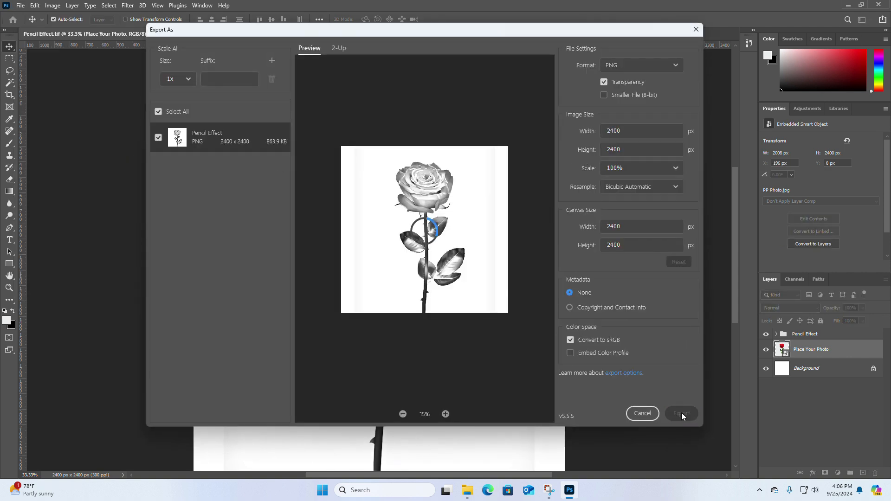
pyautogui.click(681, 413)
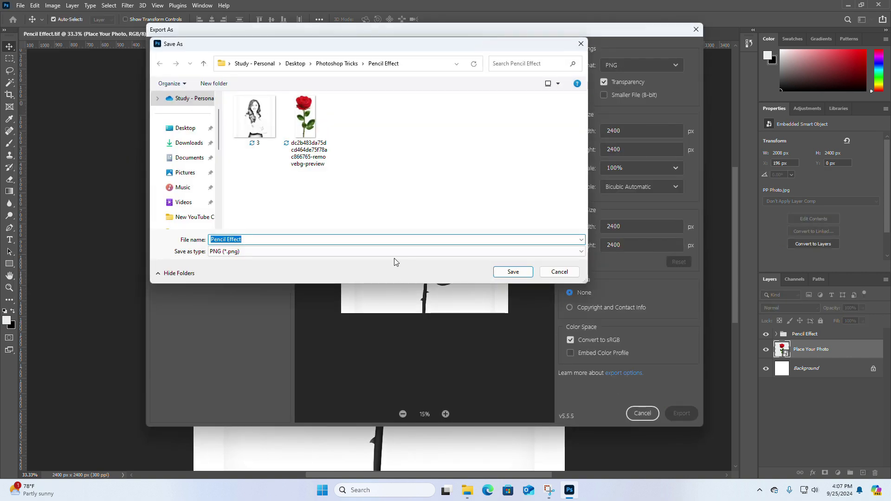
pyautogui.press('Return')
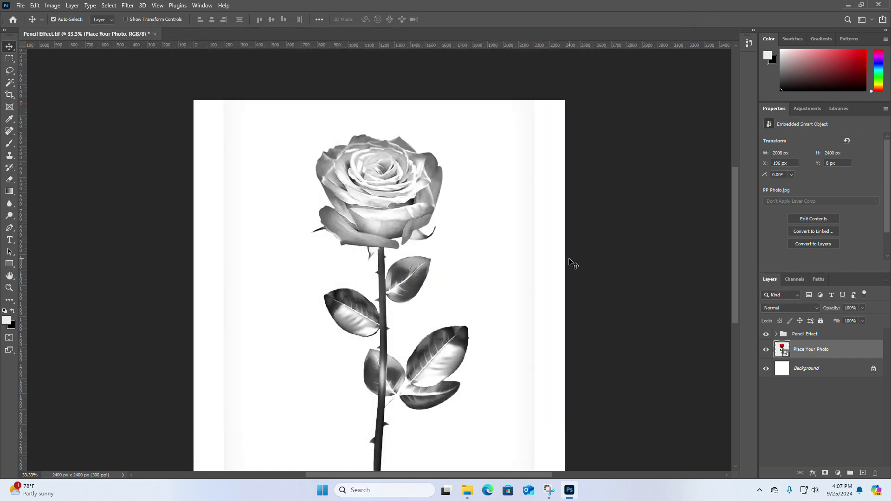
# Step: Reopen the Place Your Photo smart object and place the PP Photo portrait from the Pencil Effect folder at full canvas size
pyautogui.doubleClick(783, 352)
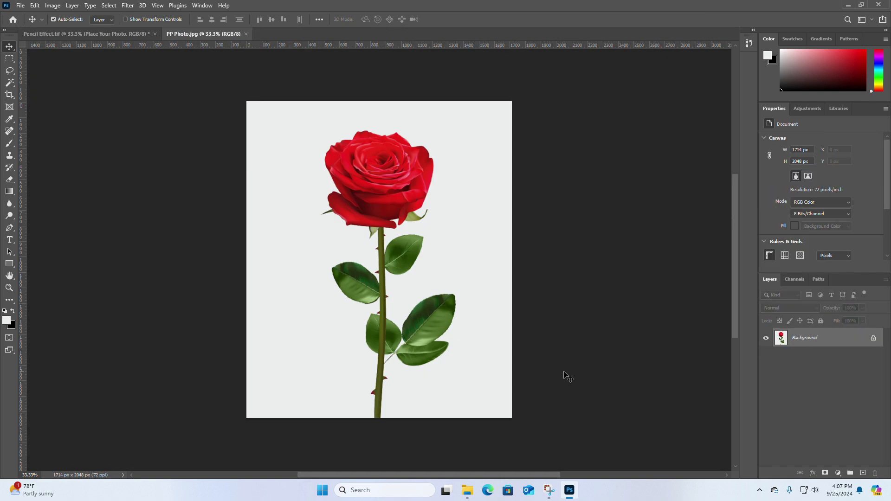
pyautogui.click(467, 490)
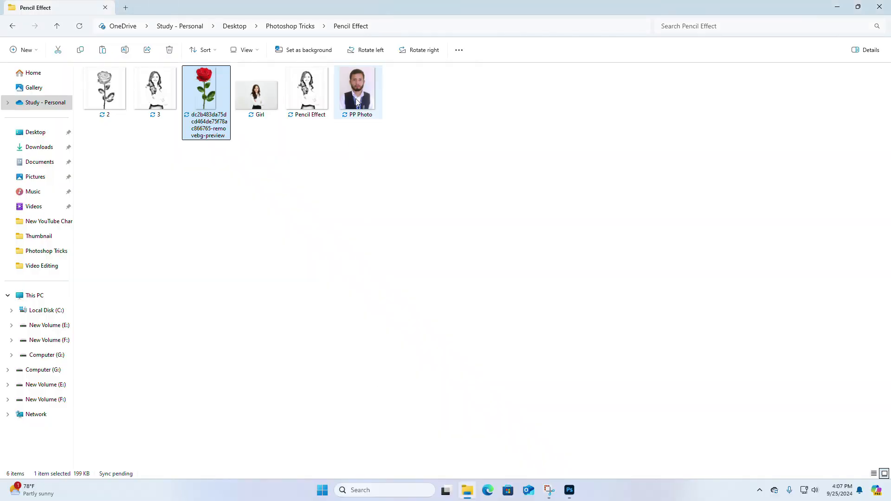
pyautogui.moveTo(580, 401); pyautogui.dragTo(428, 313)
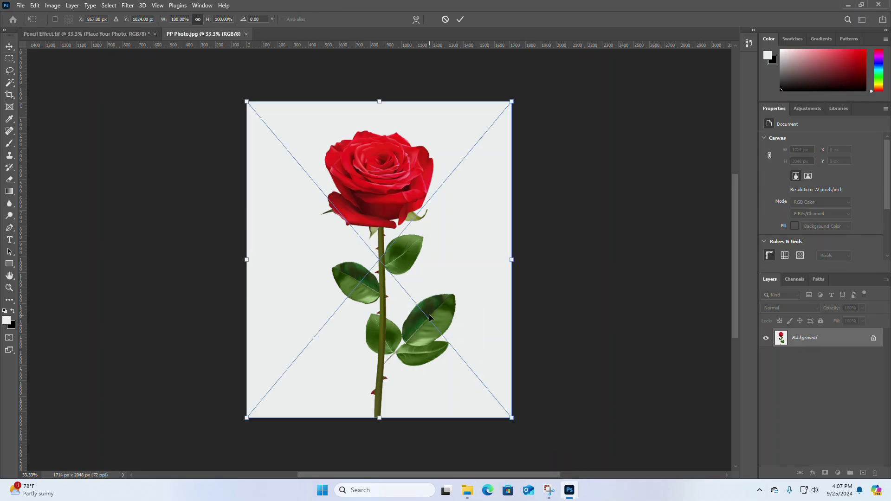
pyautogui.press('Return')
# Step: Merge the placed portrait layer down into Background, and save and close the smart object
pyautogui.rightClick(800, 337)
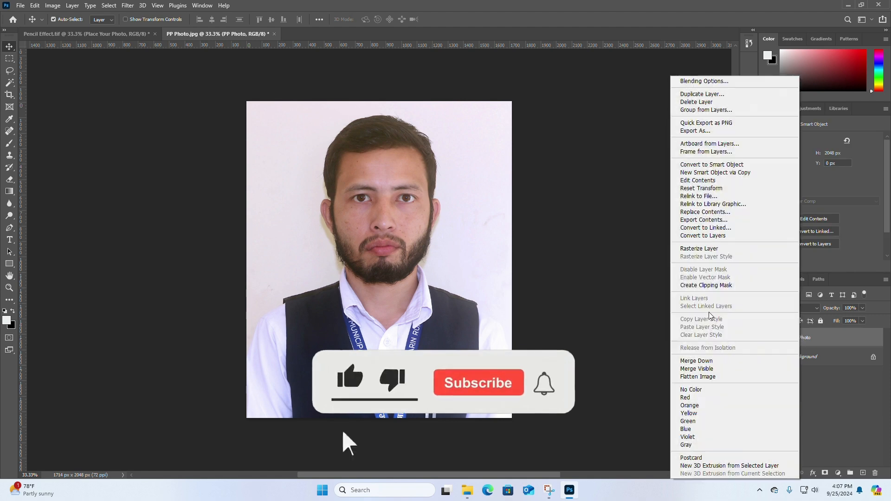
pyautogui.click(696, 361)
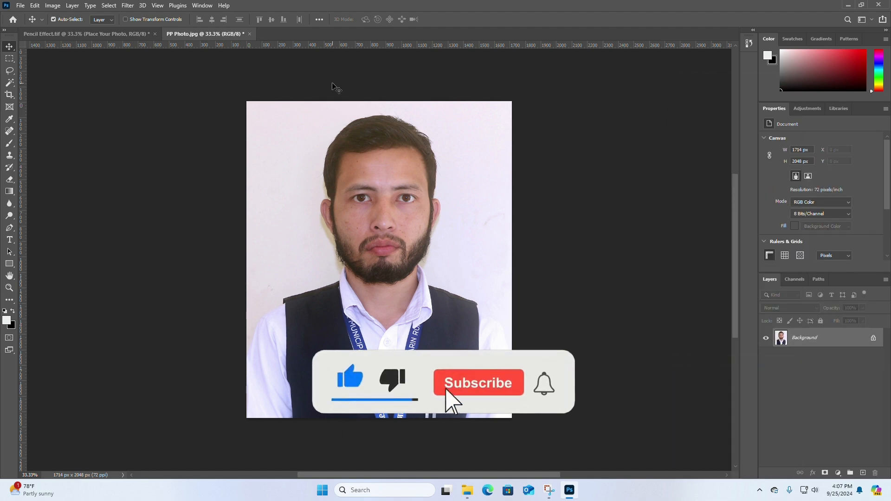
pyautogui.click(249, 33)
pyautogui.click(402, 181)
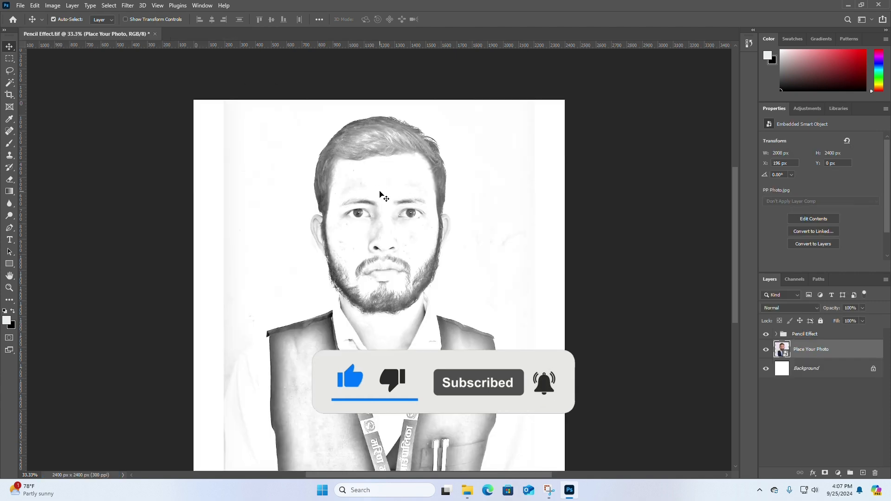
# Step: Export the portrait sketch as a 2400 x 2400 px PNG named 1 in the Pencil Effect folder
pyautogui.click(18, 5)
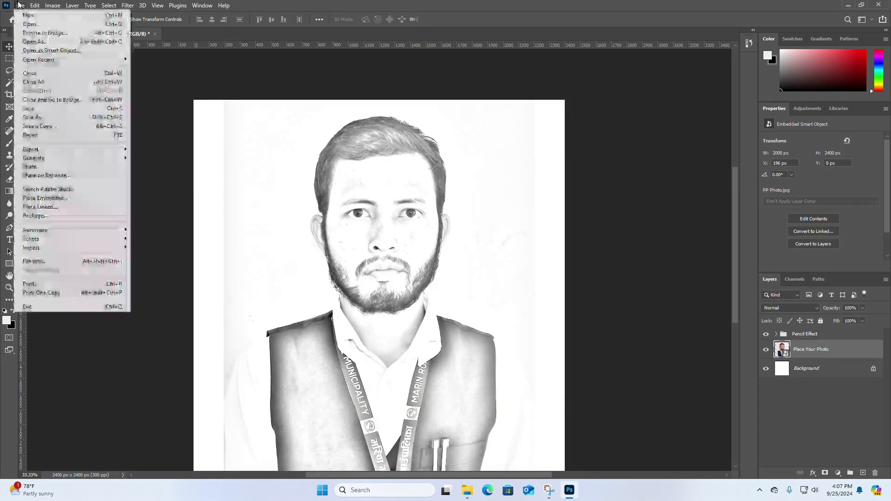
pyautogui.moveTo(29, 149)
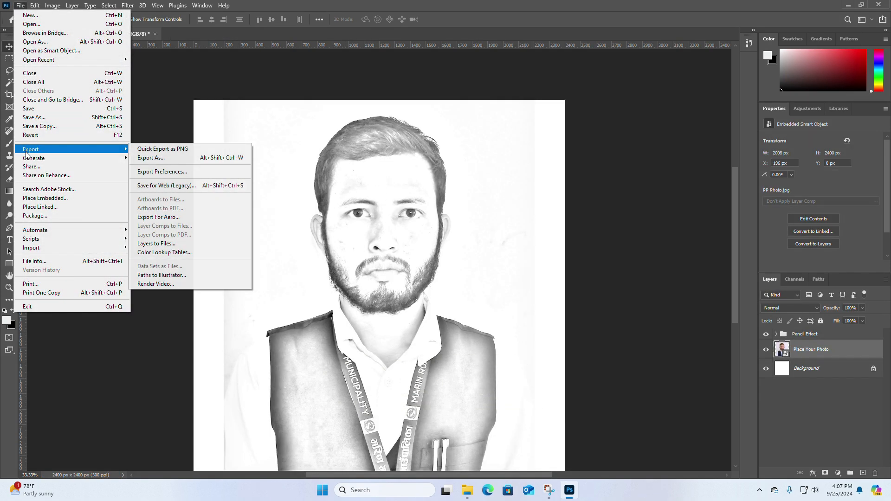
pyautogui.click(144, 158)
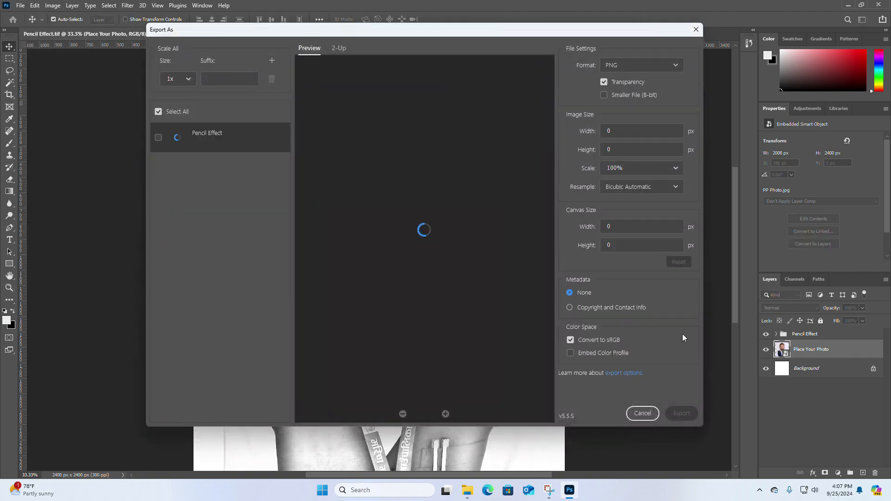
pyautogui.click(681, 413)
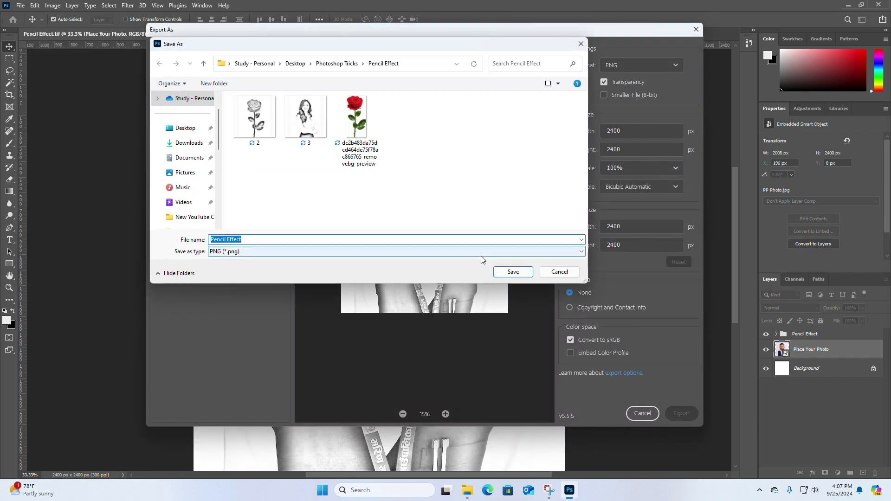
pyautogui.write('1')
pyautogui.press('Return')
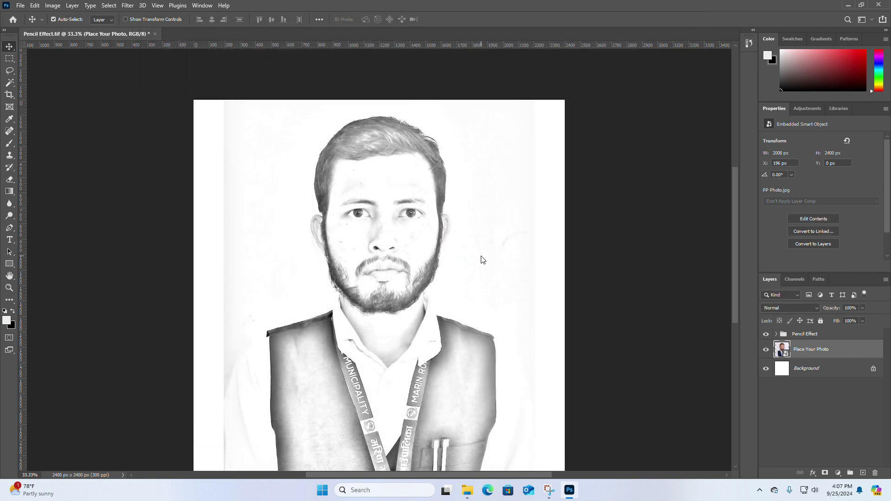
# Step: Save and close Pencil Effect.tif, and exit Photoshop
pyautogui.hotkey('ctrl', 's')
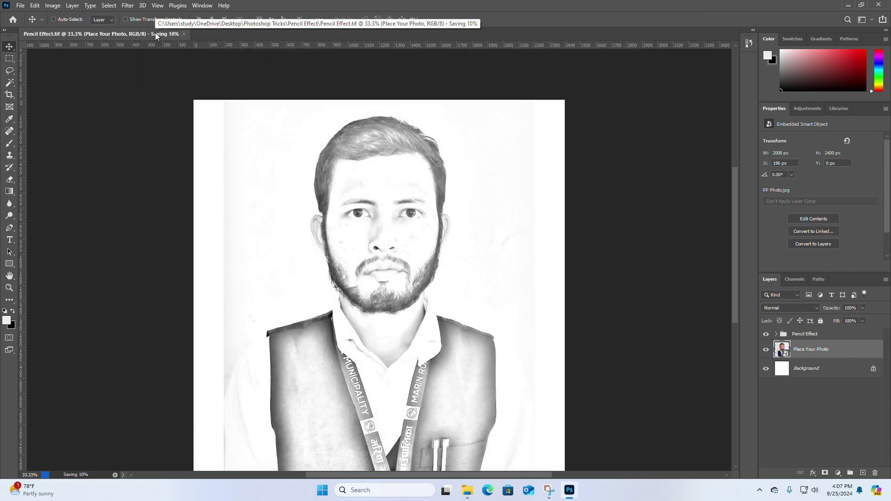
pyautogui.click(151, 34)
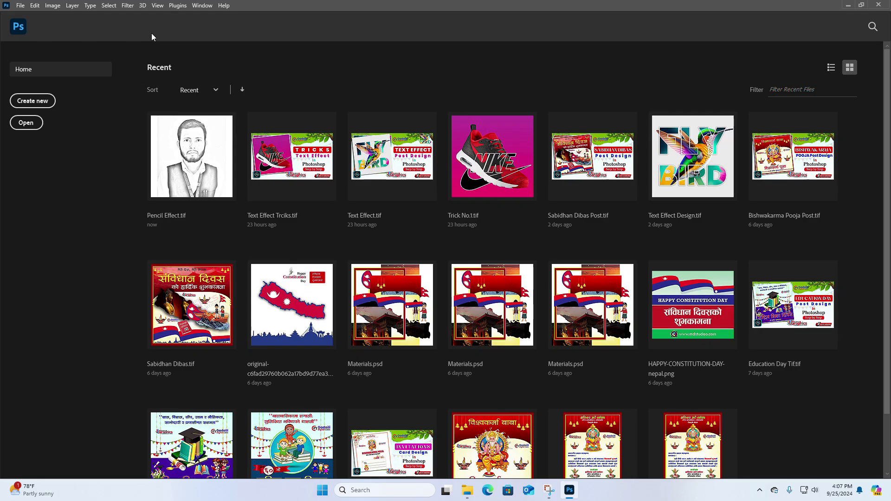
pyautogui.click(886, 4)
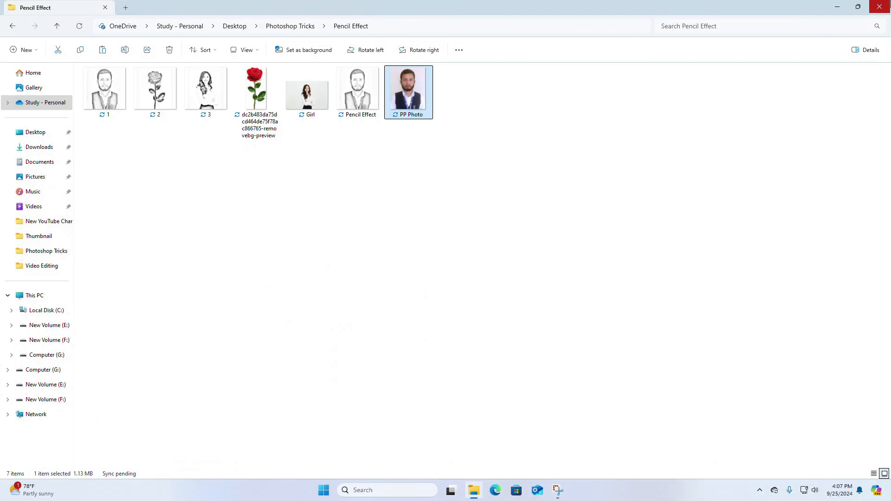
# Step: Close the File Explorer window, refresh the desktop, and reopen the Photoshop Tricks > Pencil Effect folder
pyautogui.click(880, 5)
pyautogui.rightClick(638, 84)
pyautogui.click(664, 143)
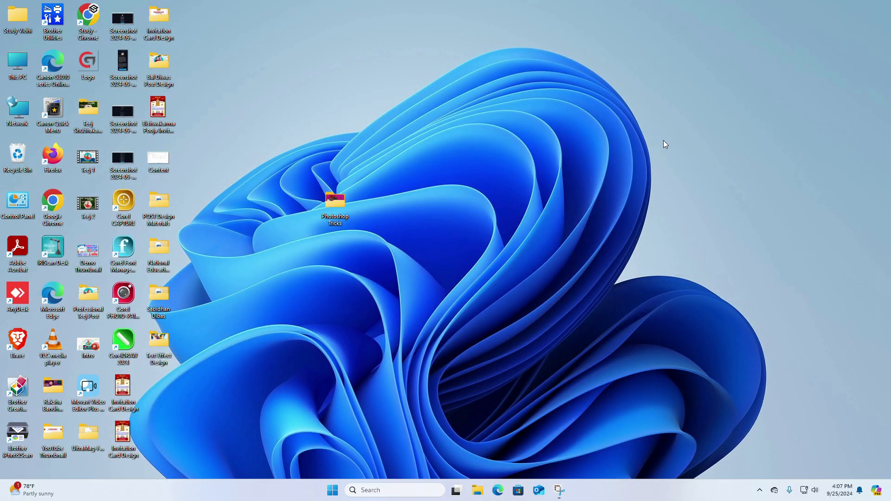
pyautogui.doubleClick(318, 201)
pyautogui.doubleClick(98, 82)
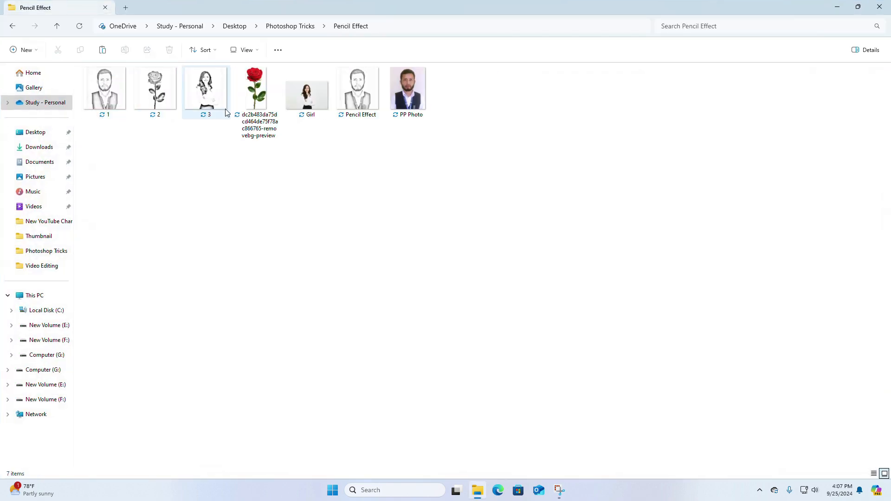
# Step: View the exported sketches 1.png, 2.png and 3.png in a maximized image viewer, returning to 2.png
pyautogui.doubleClick(106, 93)
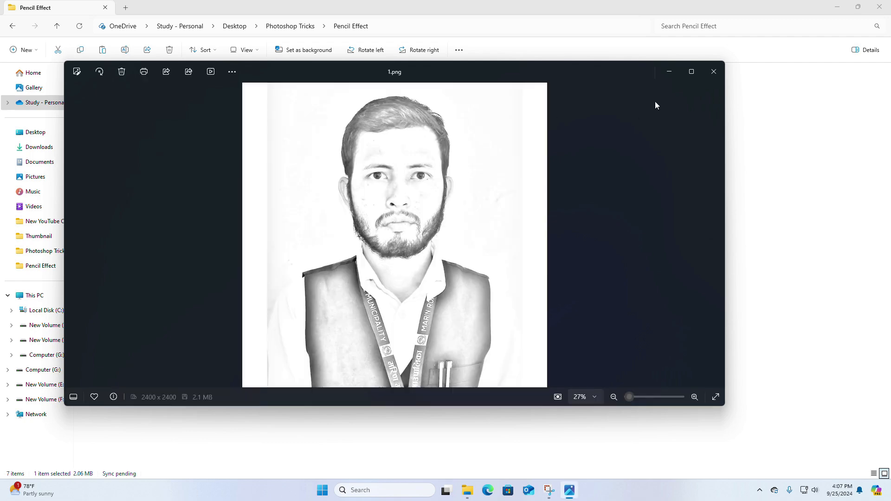
pyautogui.click(691, 71)
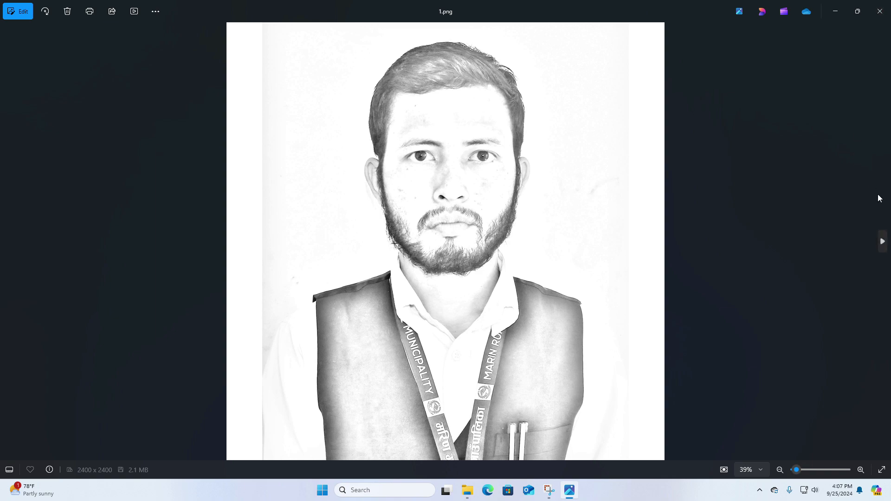
pyautogui.click(886, 245)
pyautogui.click(886, 245)
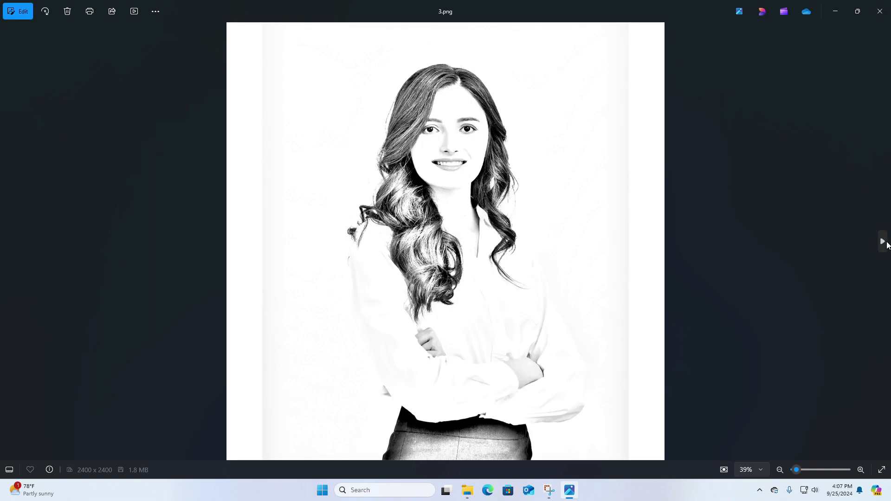
pyautogui.click(886, 245)
pyautogui.click(7, 243)
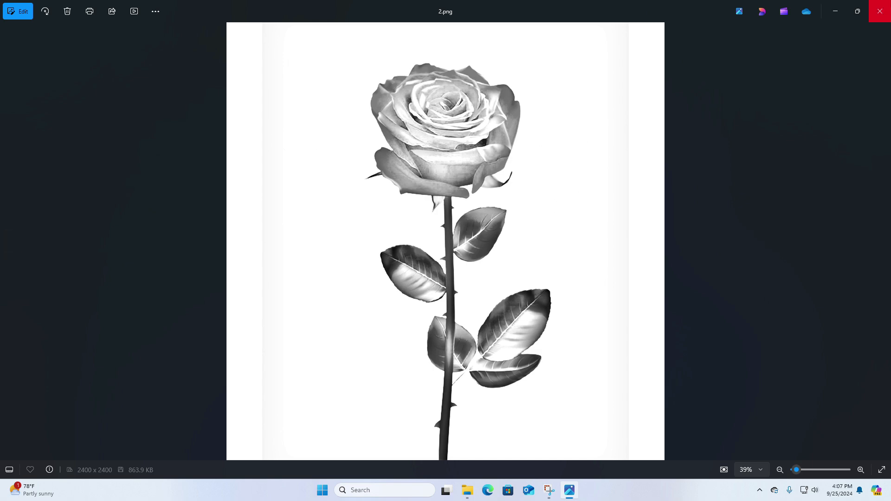
# Step: Restore and narrow the 2.png window, and open the original red rose image in a second window beside it
pyautogui.click(857, 11)
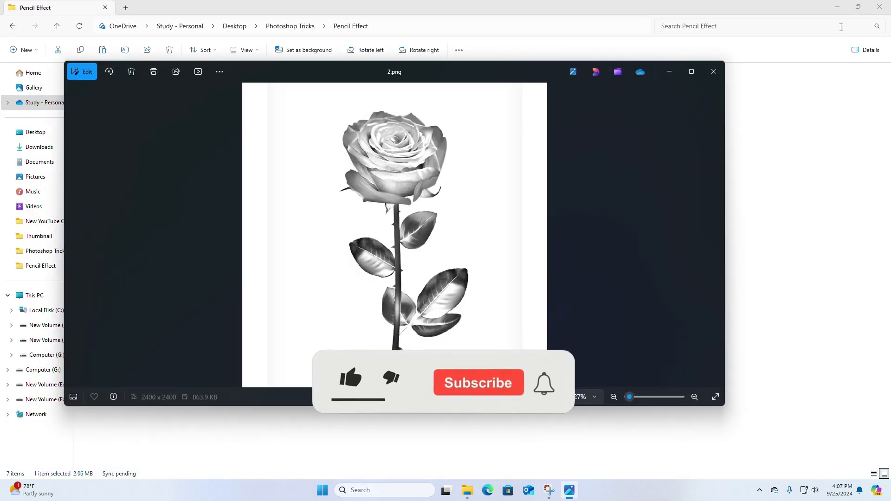
pyautogui.moveTo(728, 100); pyautogui.dragTo(427, 112)
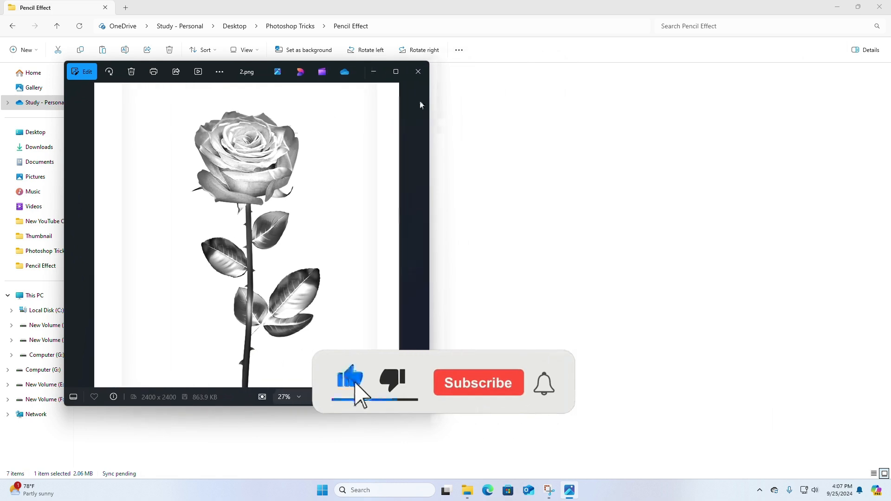
pyautogui.click(325, 4)
pyautogui.doubleClick(267, 91)
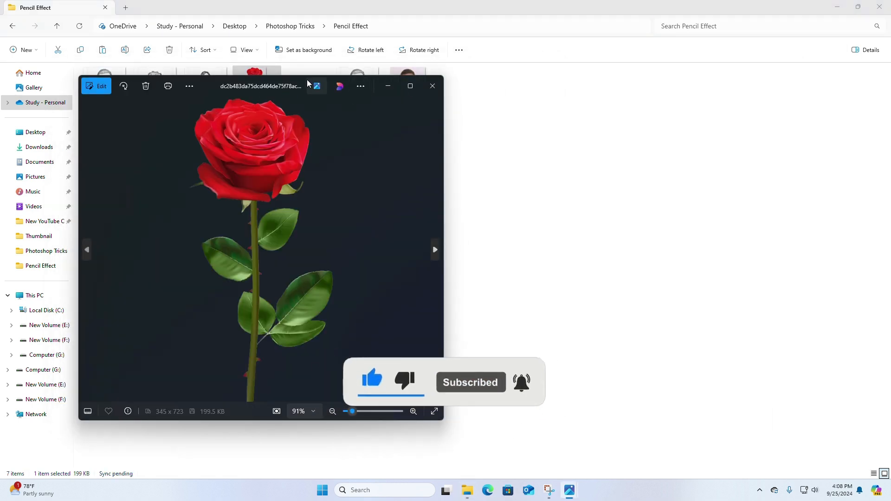
pyautogui.moveTo(304, 82); pyautogui.dragTo(647, 82)
# Step: Bring both rose windows forward, minimize the folder window, and align the original rose's window flush beside the 2.png window
pyautogui.moveTo(570, 487)
pyautogui.click(539, 447)
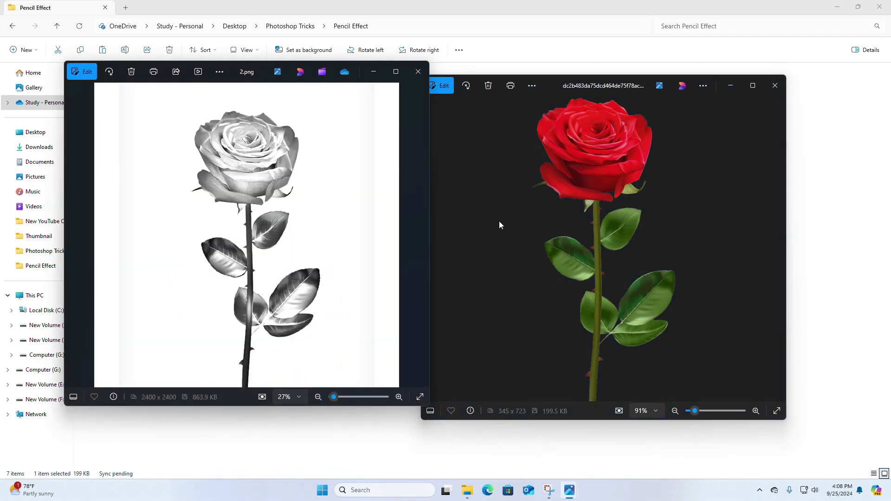
pyautogui.moveTo(621, 69); pyautogui.dragTo(633, 65)
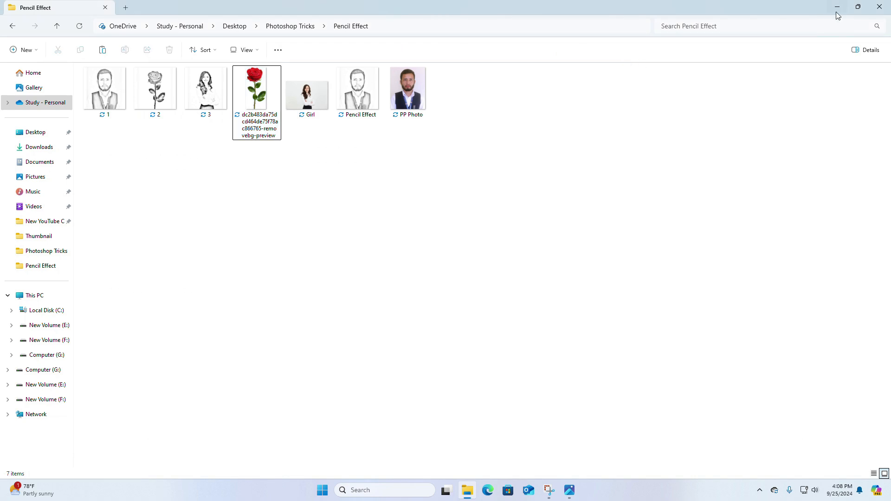
pyautogui.click(837, 6)
pyautogui.moveTo(588, 78)
pyautogui.mouseDown()
pyautogui.moveTo(621, 61)
pyautogui.moveTo(597, 65)
pyautogui.mouseUp()
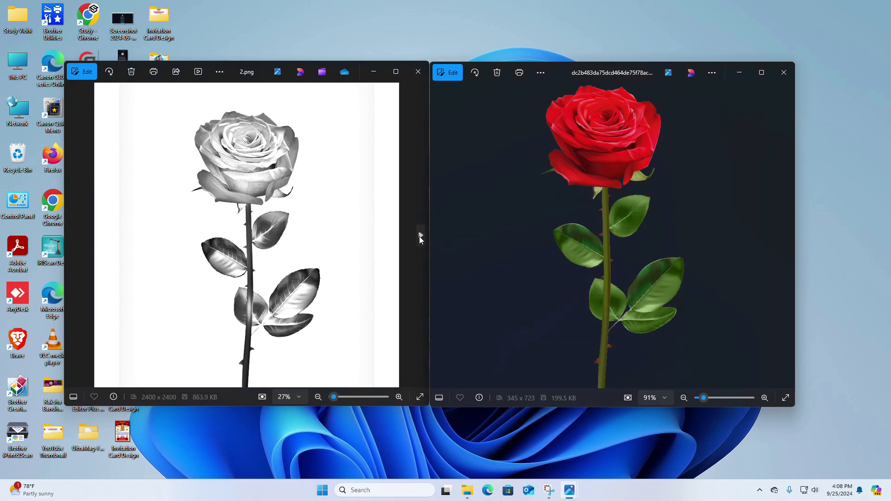
# Step: Show 1.png and the original PP Photo.jpg side by side to compare the portrait sketch with its source
pyautogui.click(79, 239)
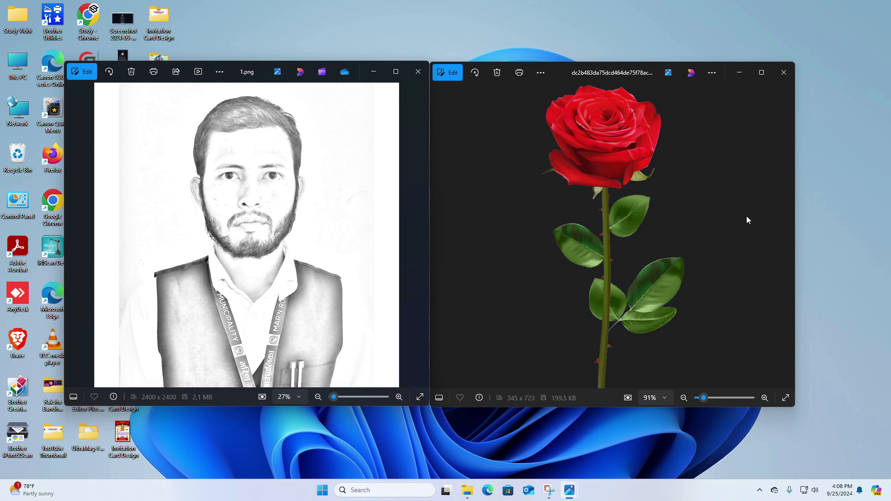
pyautogui.click(784, 234)
pyautogui.click(784, 234)
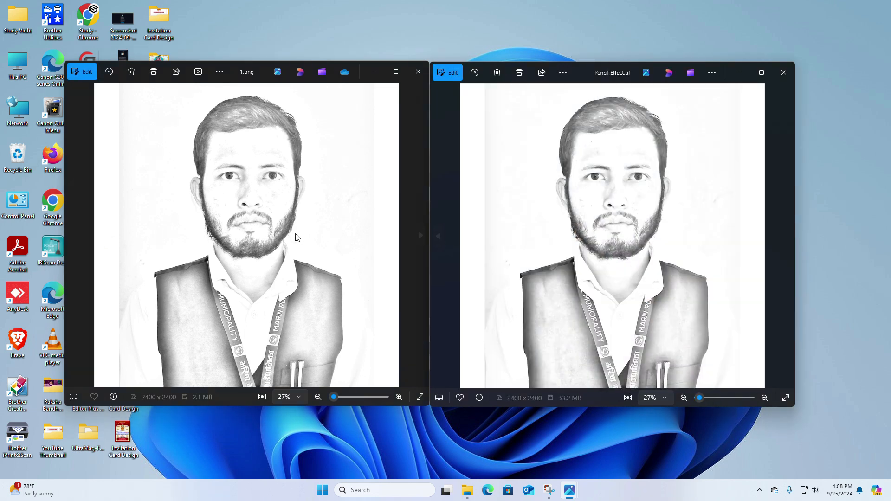
pyautogui.click(786, 236)
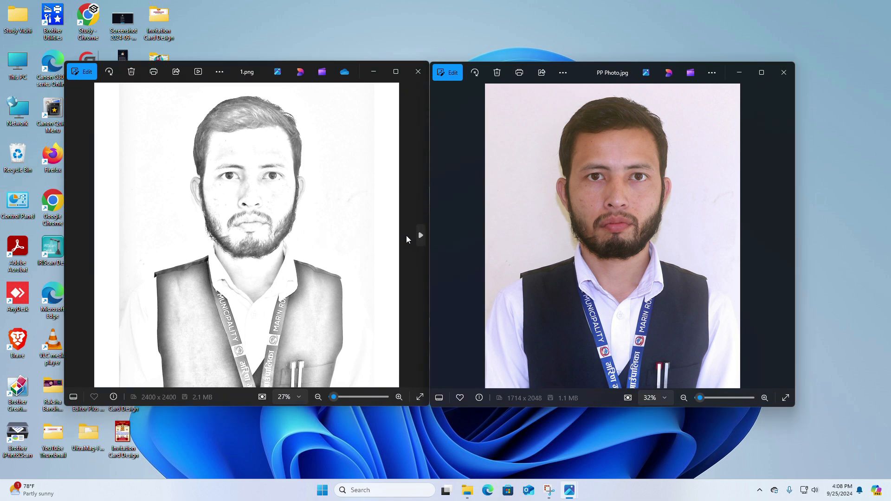
# Step: Show 3.png and the original Girl.jpg side by side to compare the girl sketch with its source
pyautogui.click(420, 236)
pyautogui.click(420, 235)
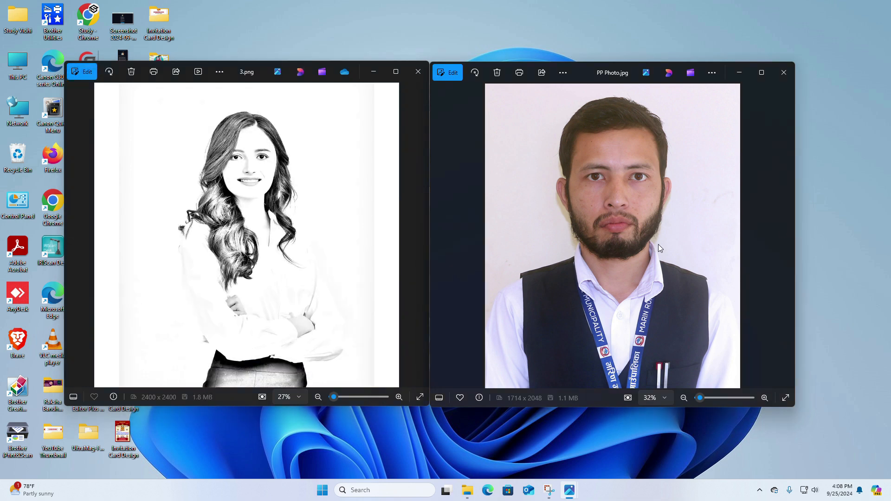
pyautogui.click(445, 234)
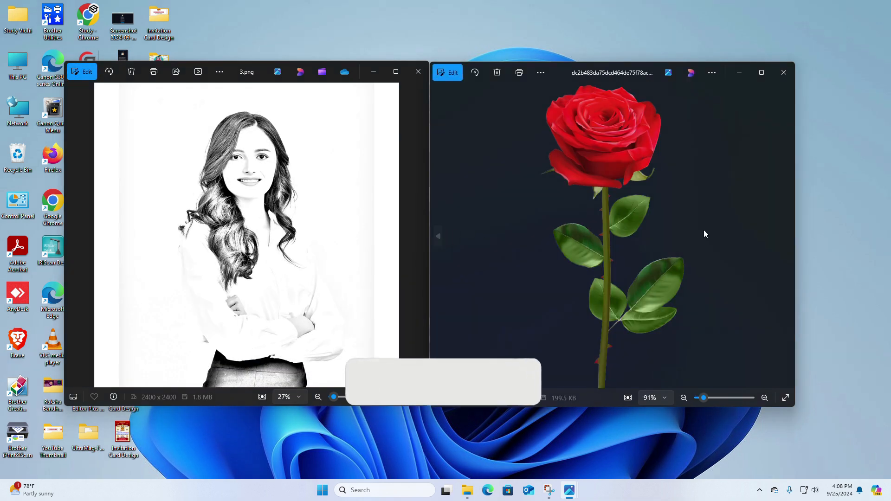
pyautogui.click(784, 236)
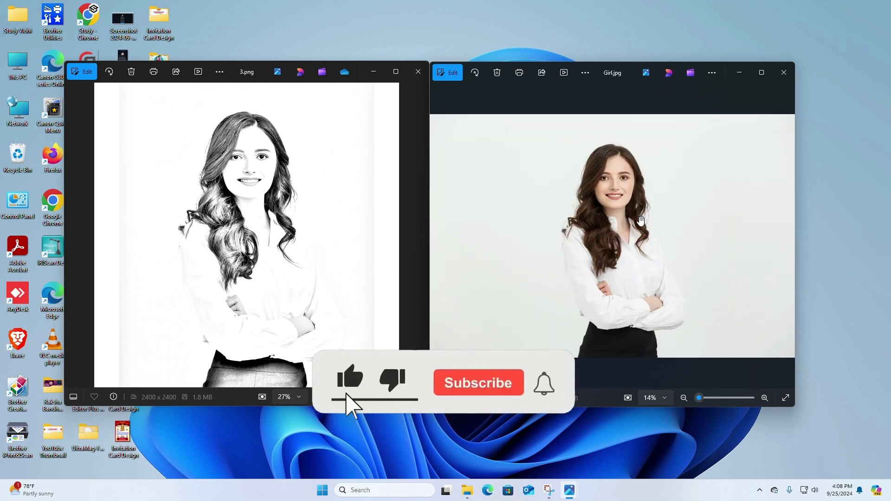
# Step: Enlarge Girl.jpg to 20% and reposition it so the woman's framing matches the sketch in 3.png
pyautogui.scroll(2, 666, 223)
pyautogui.moveTo(610, 216); pyautogui.dragTo(624, 210)
pyautogui.scroll(-2, 624, 209)
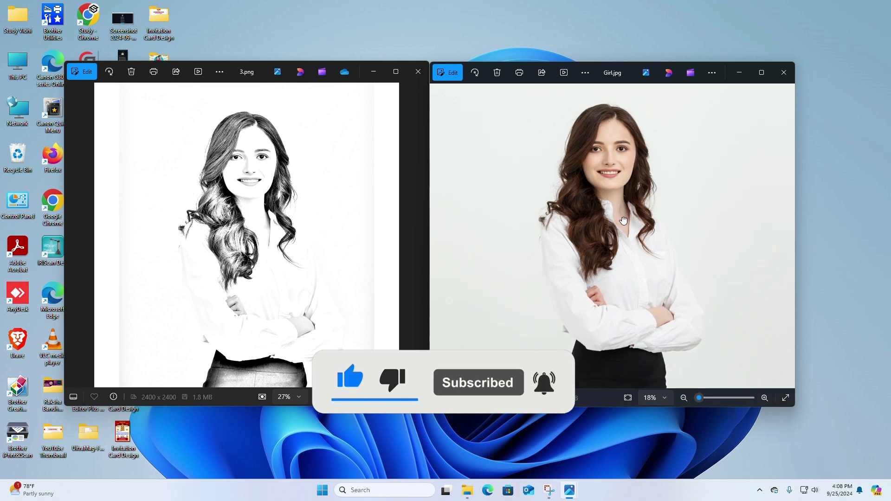
pyautogui.scroll(1, 624, 221)
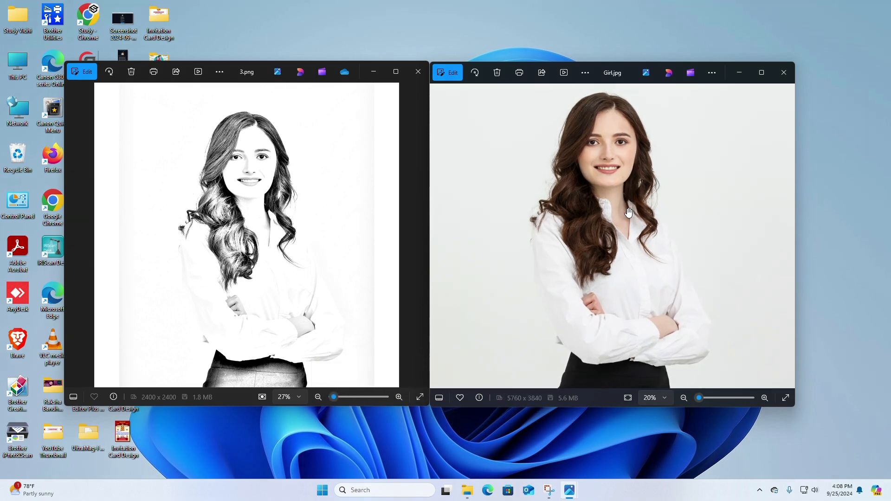
pyautogui.moveTo(628, 212); pyautogui.dragTo(628, 223)
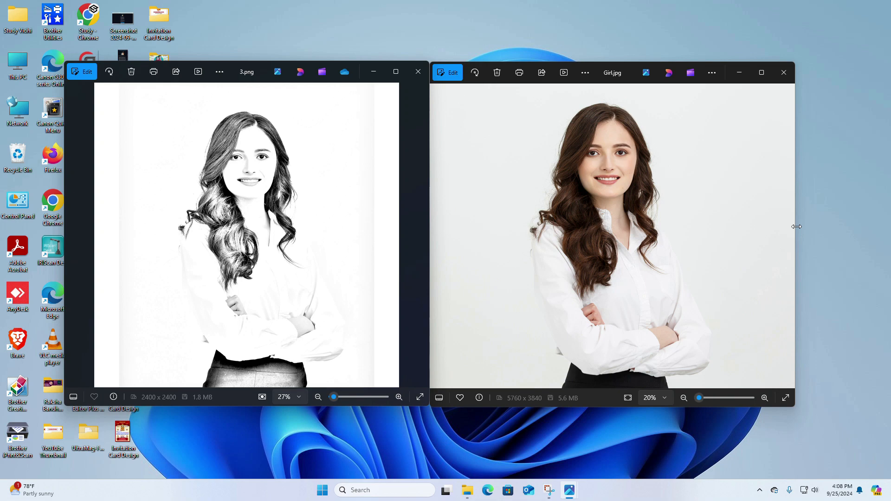
# Step: Close the Girl.jpg and 3.png image windows and refresh the desktop
pyautogui.click(784, 73)
pyautogui.click(417, 74)
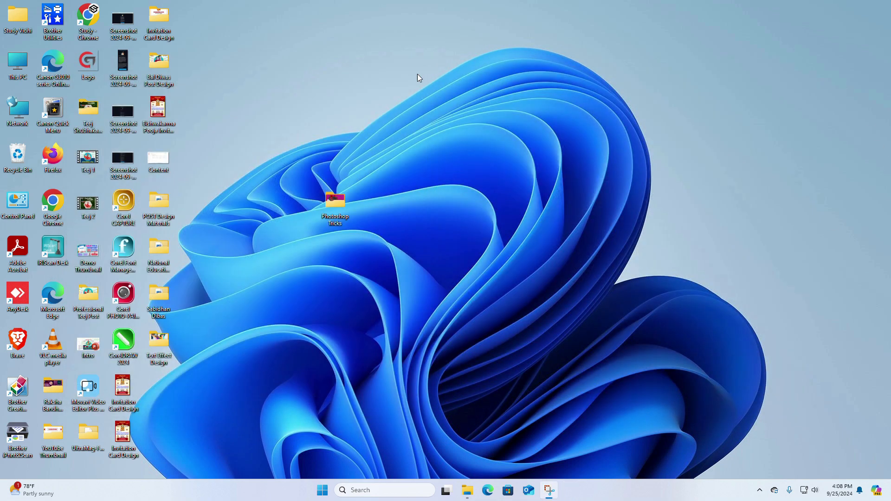
pyautogui.rightClick(431, 111)
pyautogui.click(459, 171)
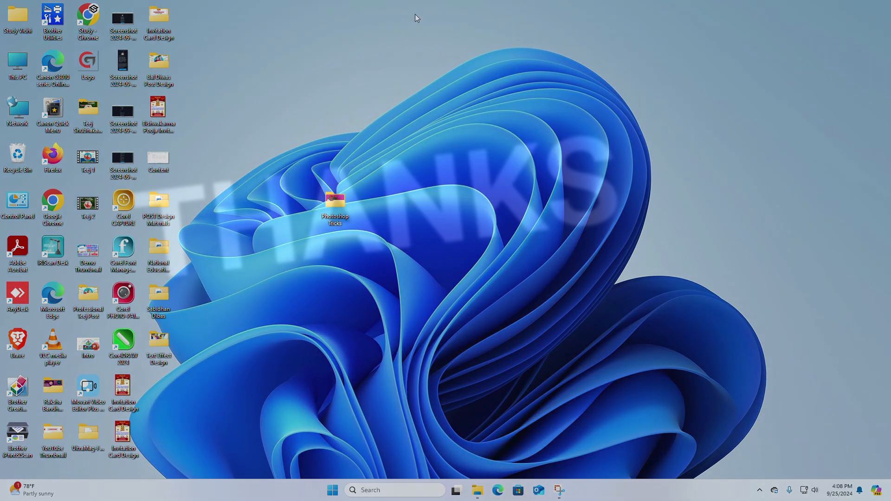